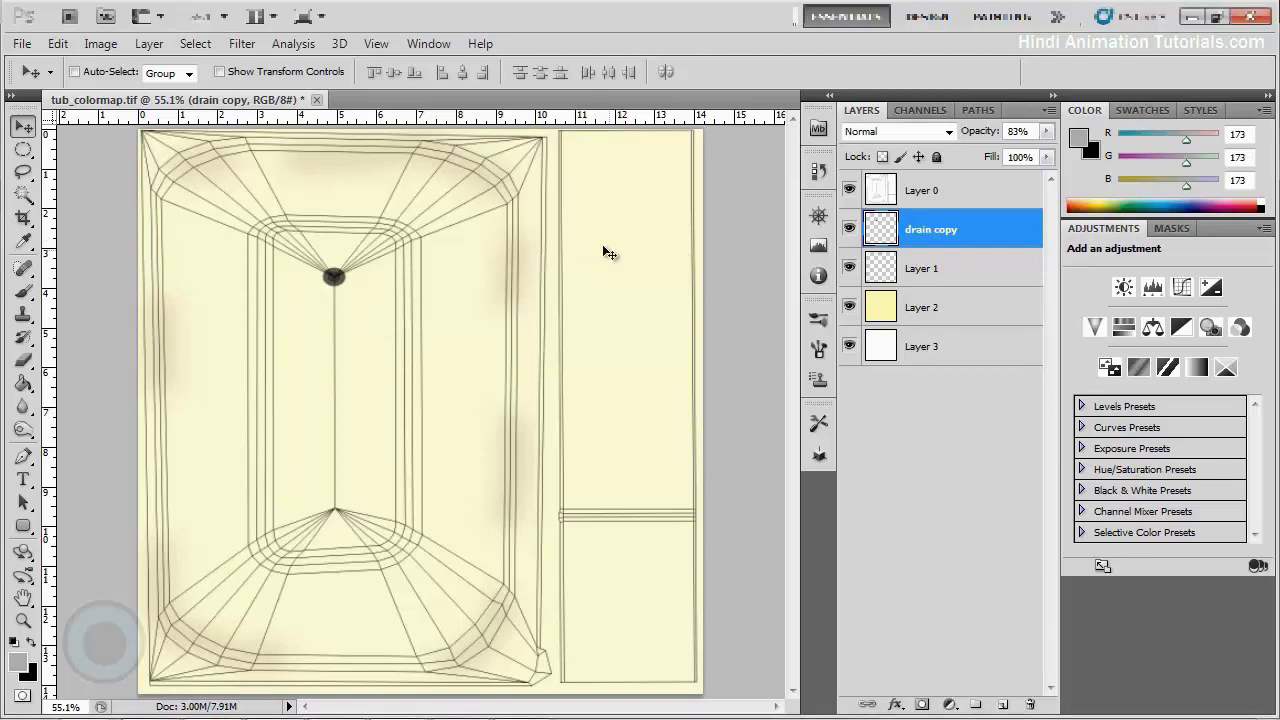
Inspect the drain area and hide Layer 0's UV wireframe so only the cream colormap shows.
{"action": "scroll", "coordinate": [466, 406], "scroll_direction": "up", "scroll_amount": 2, "text": "alt"}
{"action": "scroll", "coordinate": [432, 425], "scroll_direction": "up", "scroll_amount": 1, "text": "alt"}
{"action": "scroll", "coordinate": [432, 425], "scroll_direction": "down", "scroll_amount": 1, "text": "alt"}
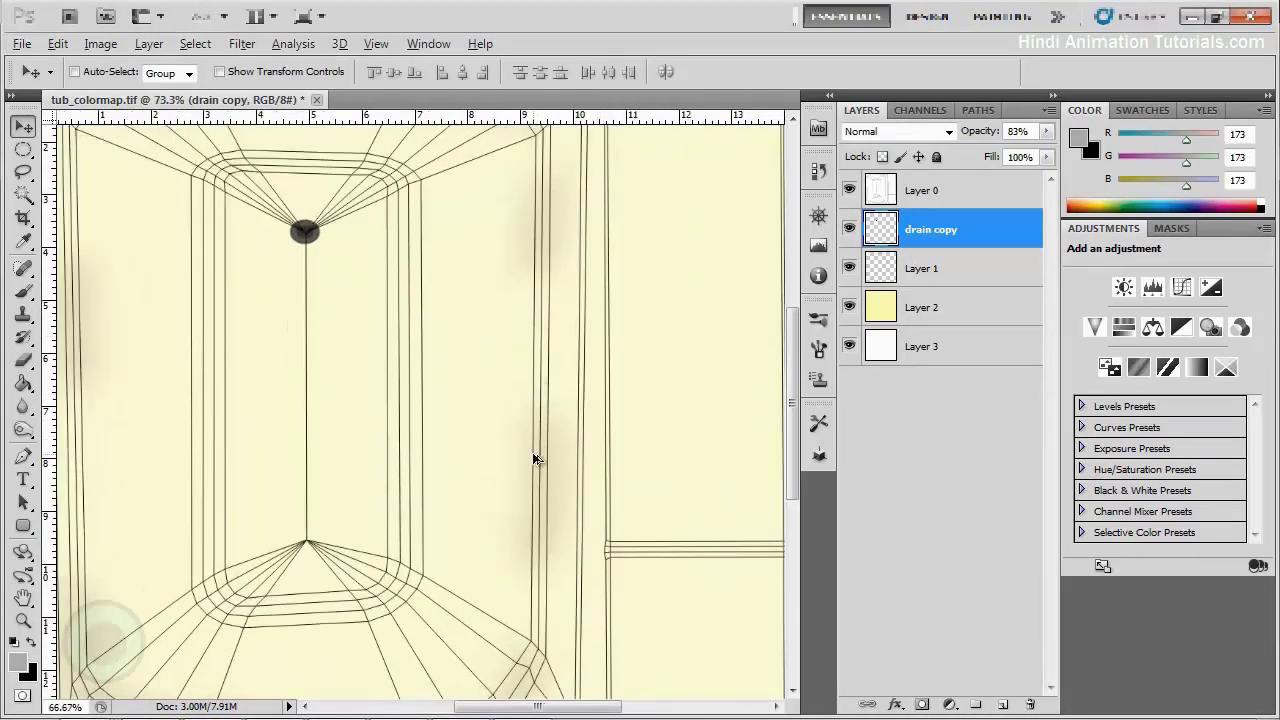
{"action": "scroll", "coordinate": [534, 457], "scroll_direction": "down", "scroll_amount": 1, "text": "alt"}
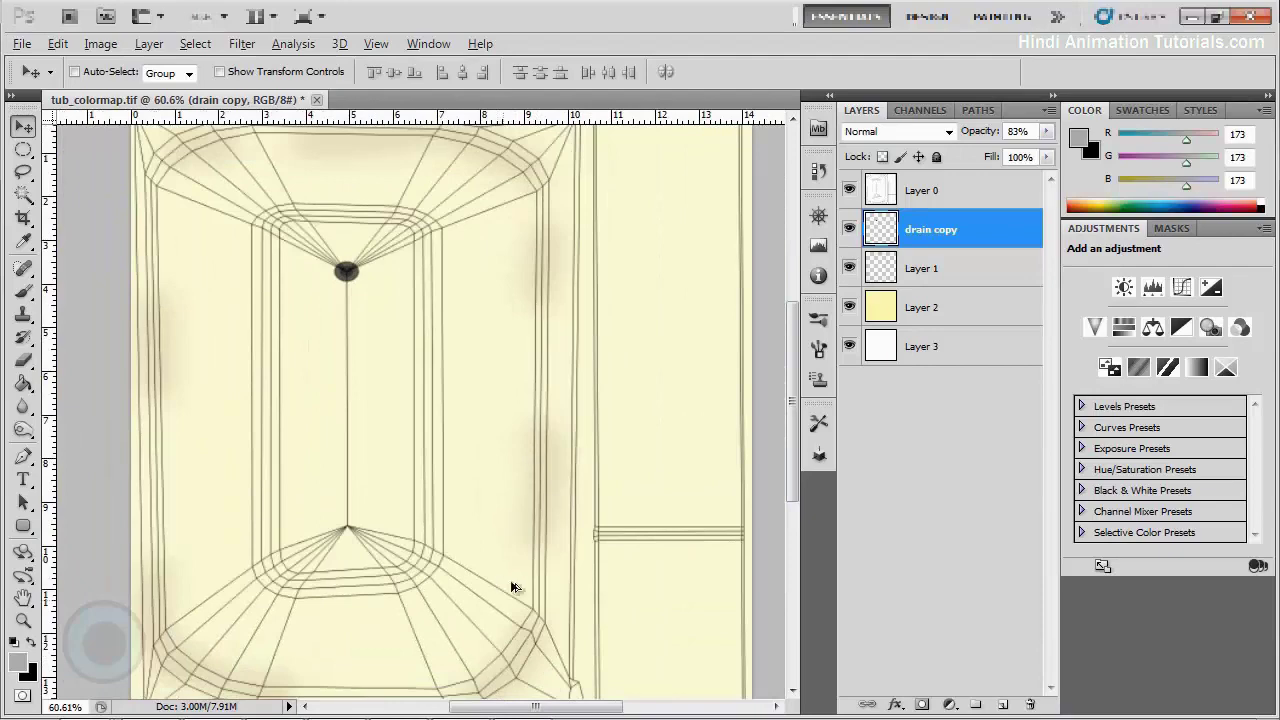
{"action": "scroll", "coordinate": [451, 400], "scroll_direction": "down", "scroll_amount": 2, "text": "alt"}
{"action": "left_click", "coordinate": [849, 189]}
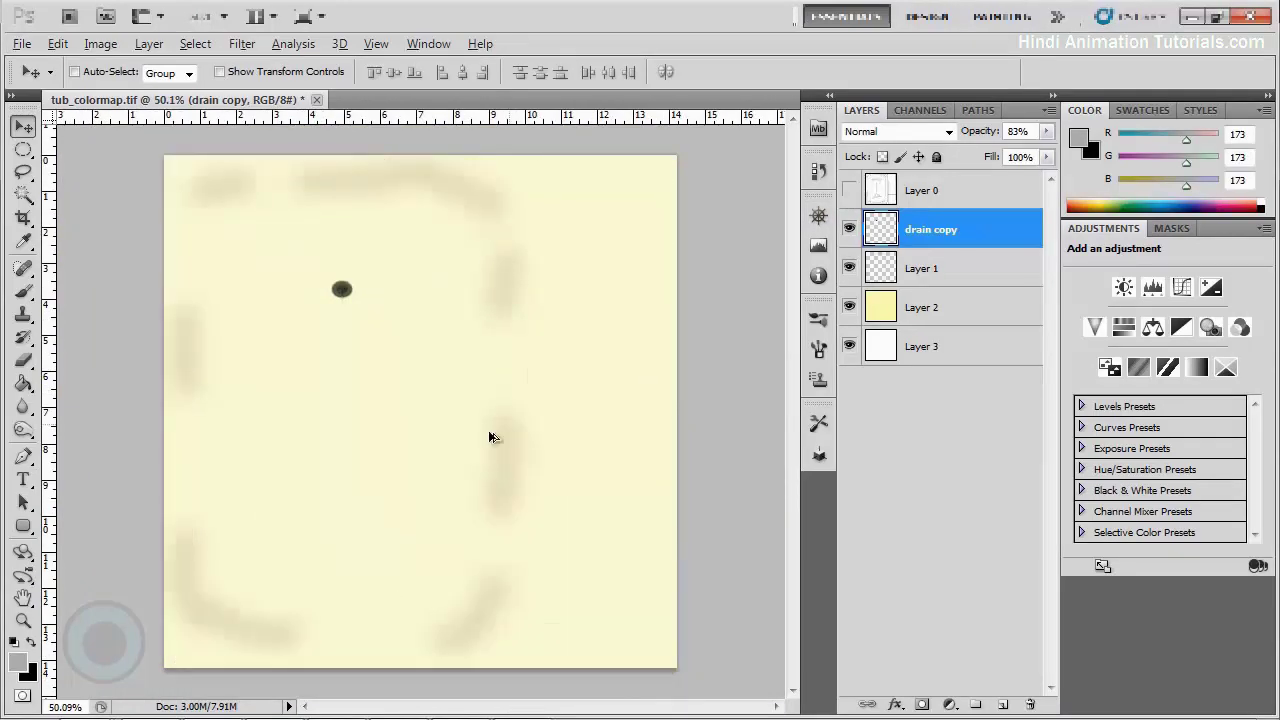
{"action": "scroll", "coordinate": [491, 434], "scroll_direction": "up", "scroll_amount": 1, "text": "alt"}
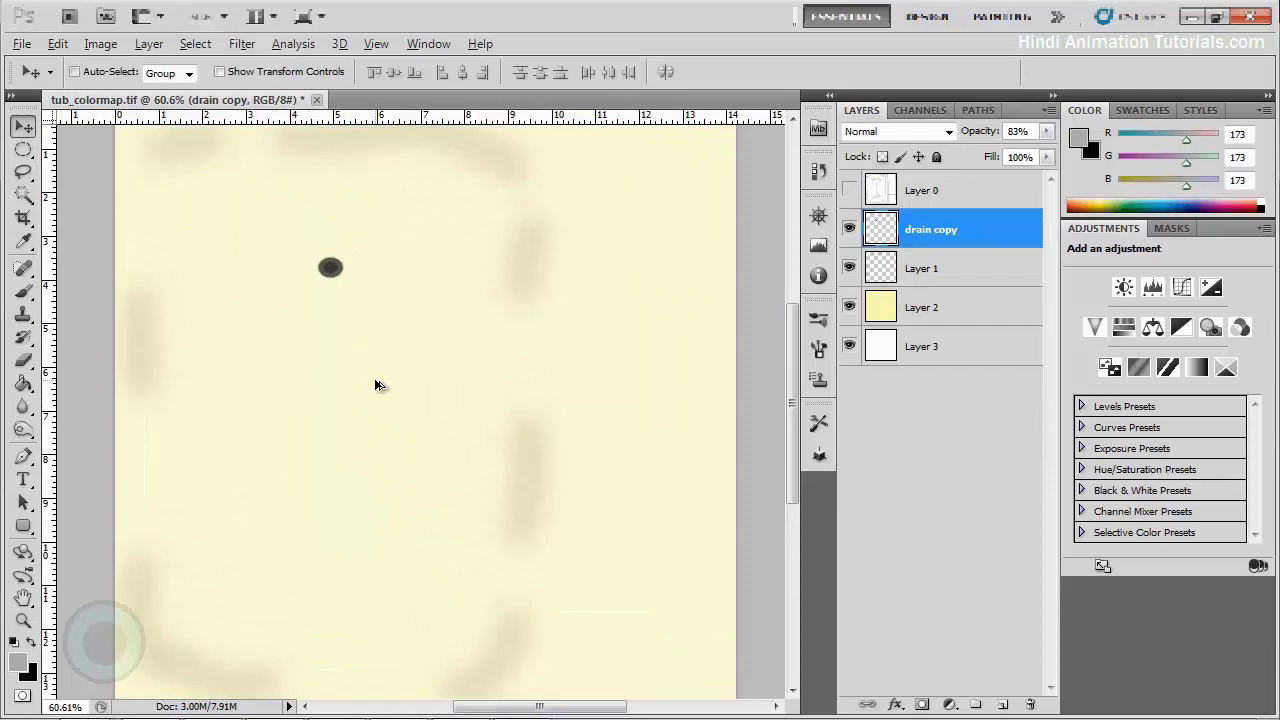
{"action": "scroll", "coordinate": [376, 385], "scroll_direction": "down", "scroll_amount": 1, "text": "alt"}
Save over tub_colormap.tif in Assets as a layered TIFF, replacing the existing file.
{"action": "left_click", "coordinate": [21, 44]}
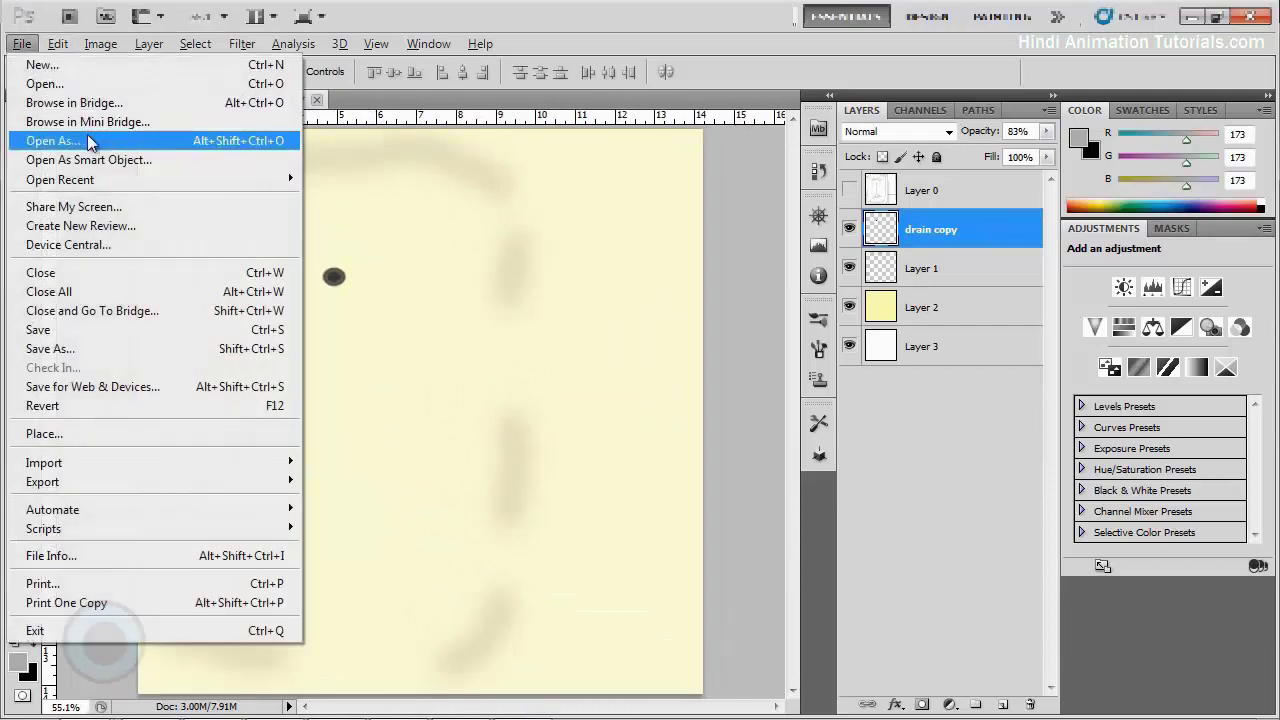
{"action": "left_click", "coordinate": [60, 348]}
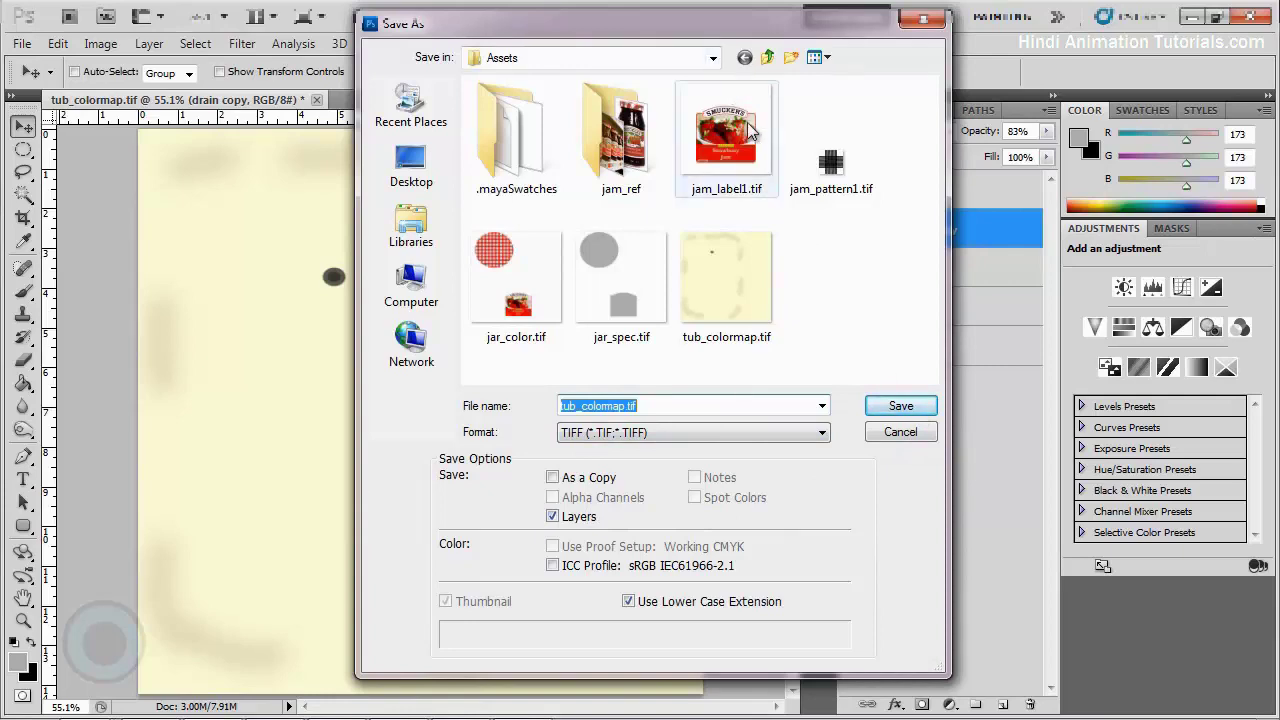
{"action": "left_click", "coordinate": [891, 405]}
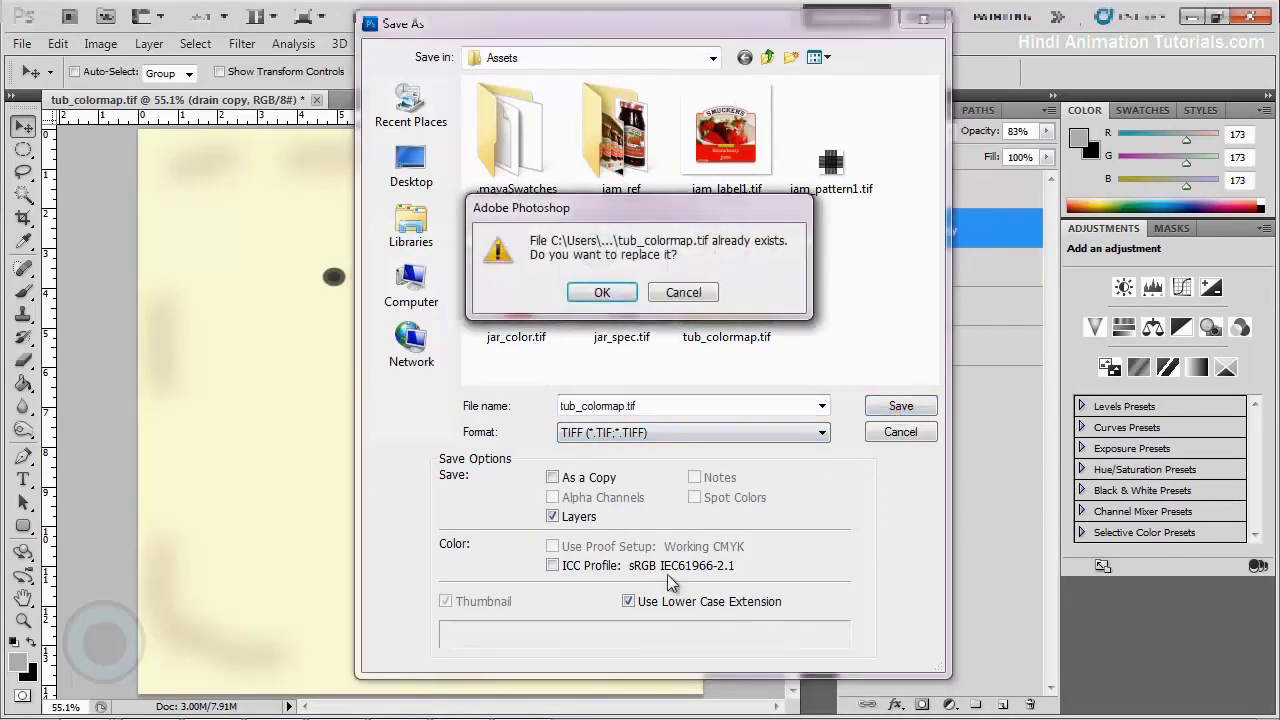
{"action": "left_click", "coordinate": [607, 292]}
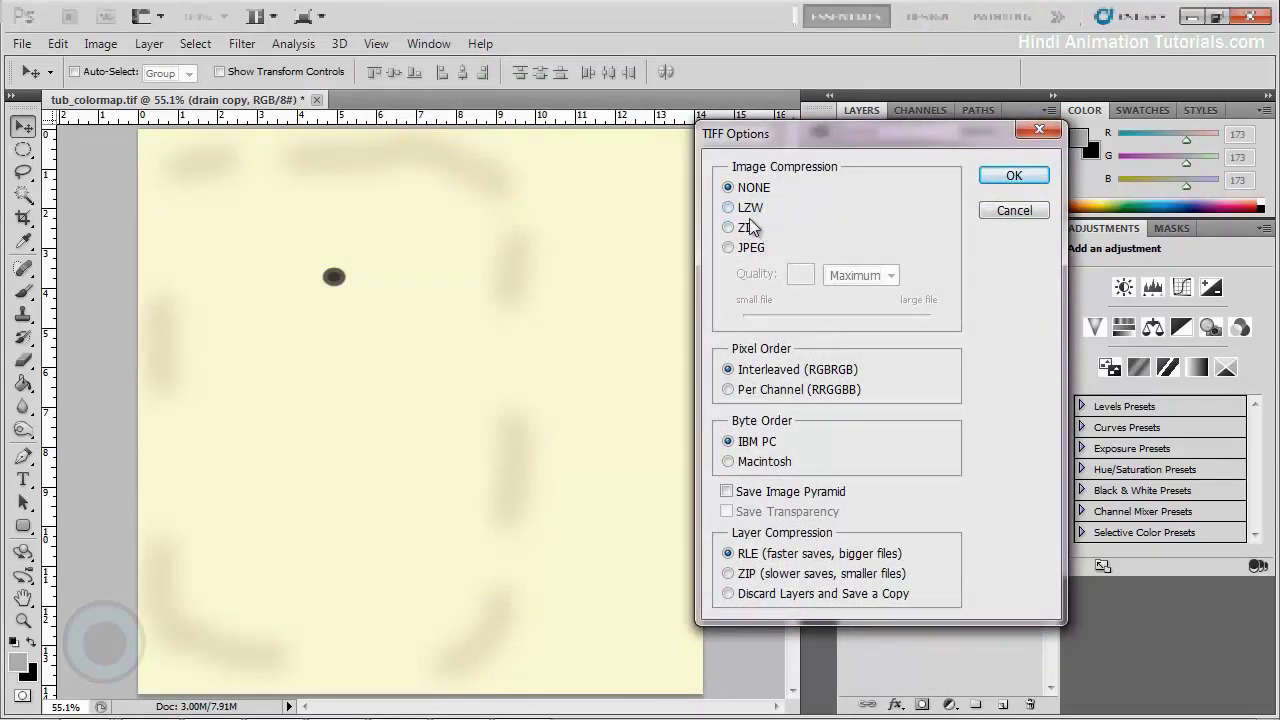
{"action": "left_click", "coordinate": [1017, 174]}
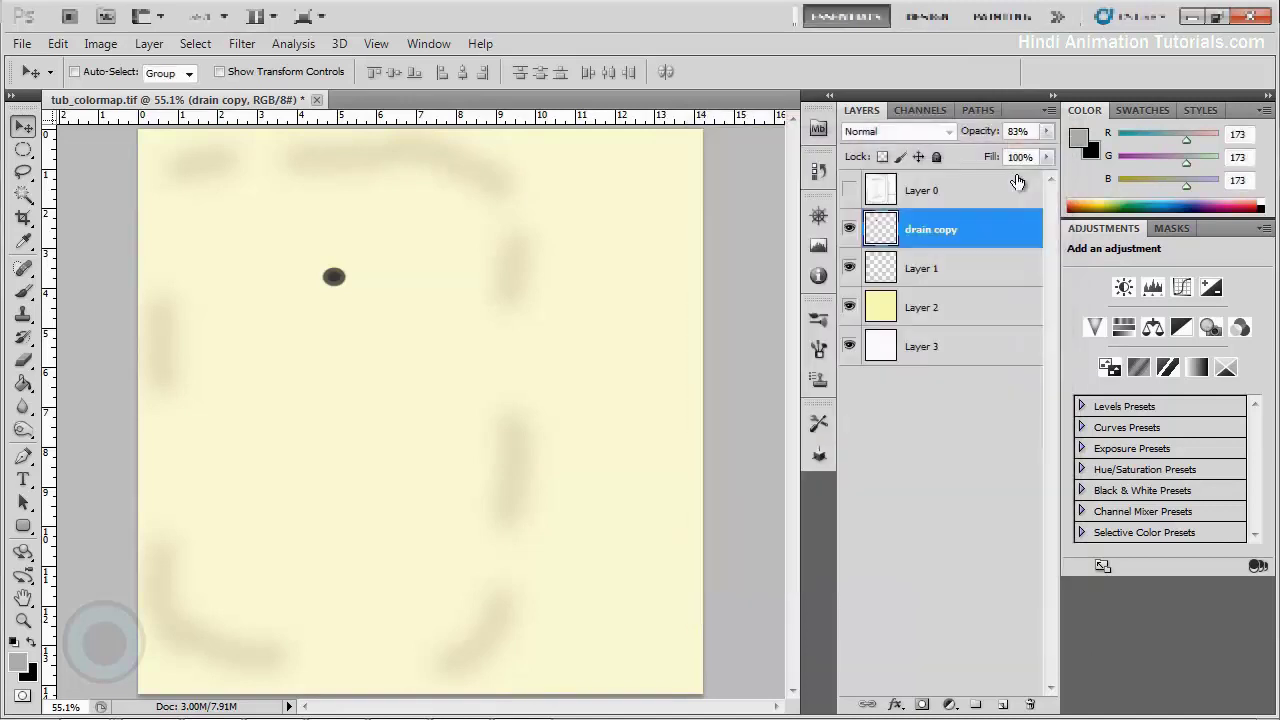
Switch to Maya and open the ps_tub2.mb scene from Assets.
{"action": "key", "text": "alt+Tab"}
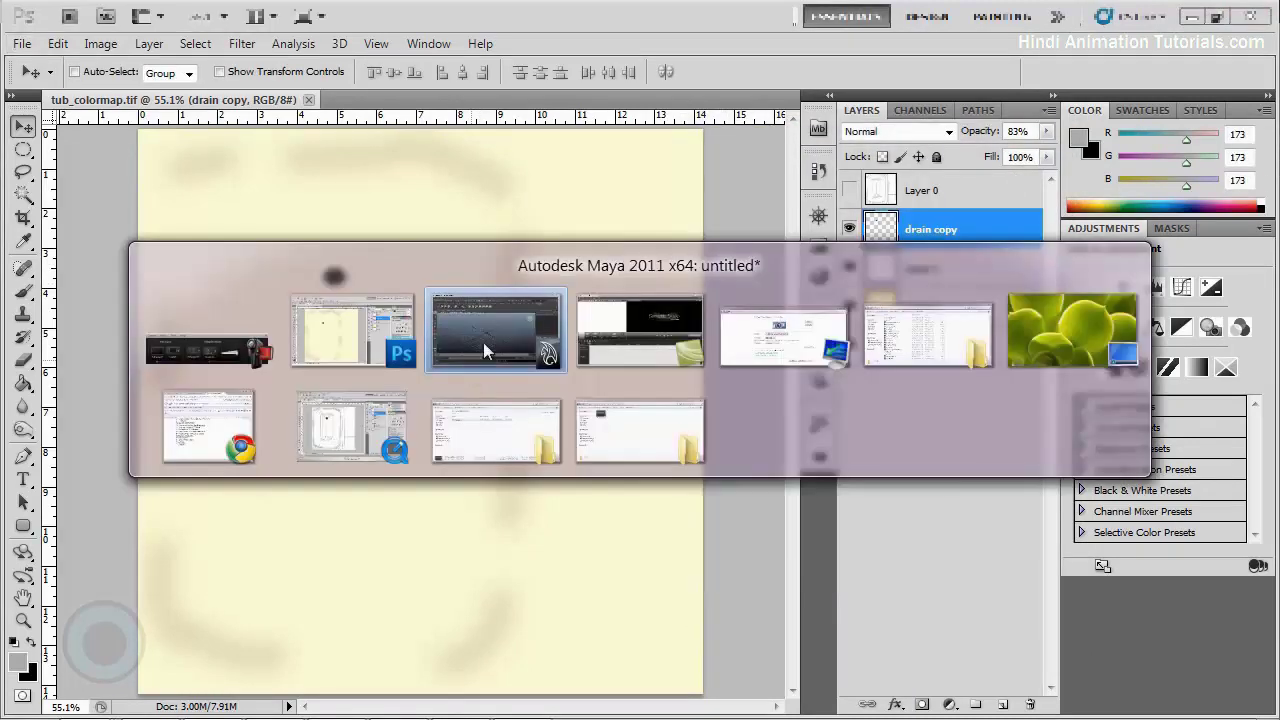
{"action": "left_click", "coordinate": [20, 39]}
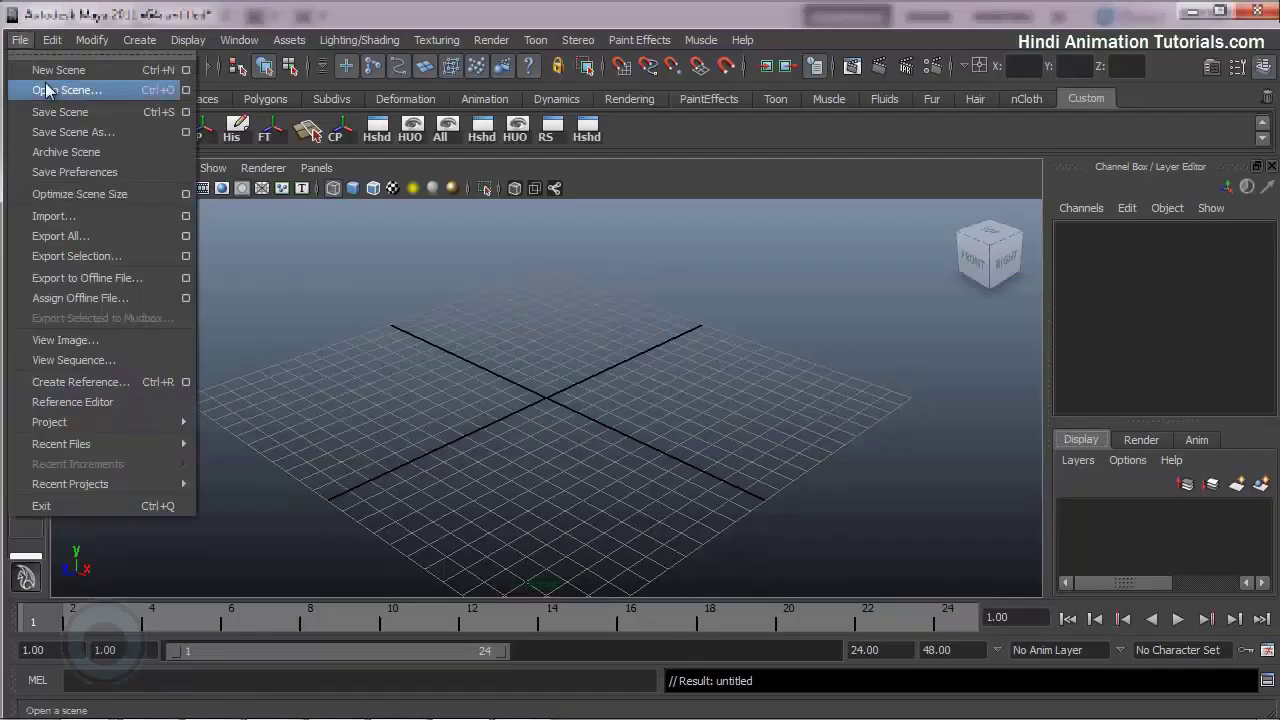
{"action": "left_click", "coordinate": [48, 91]}
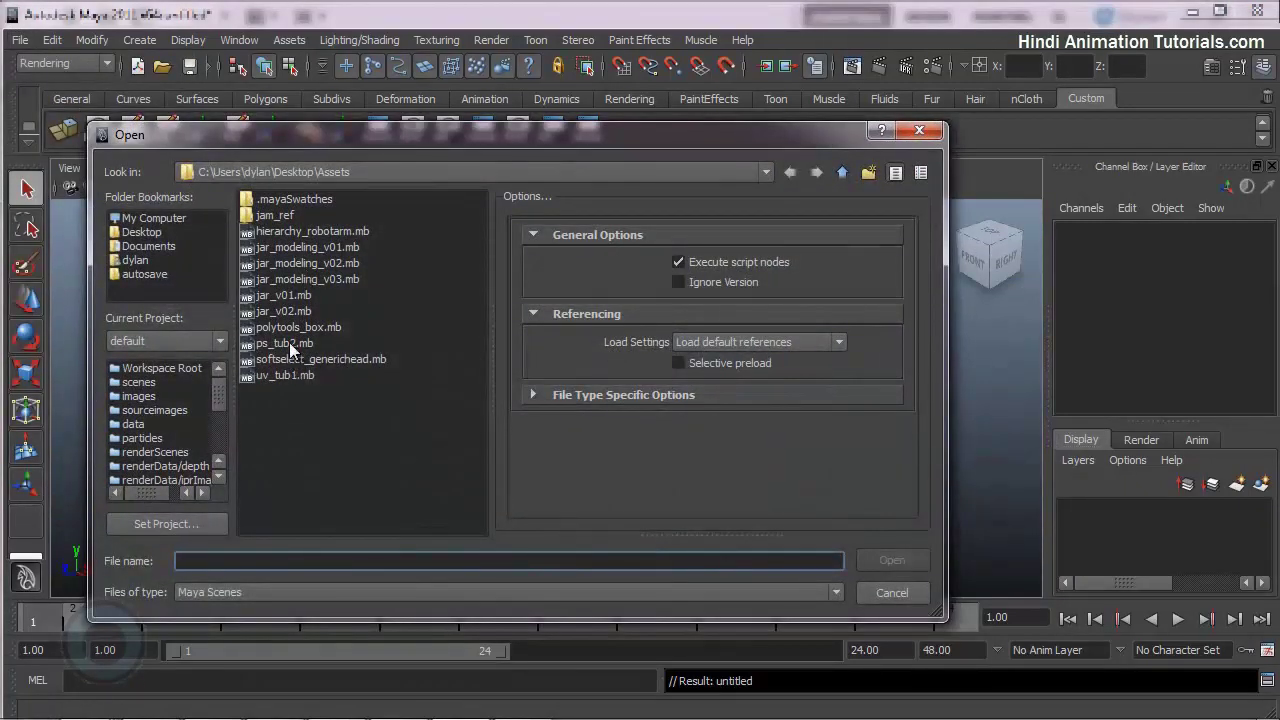
{"action": "left_click", "coordinate": [289, 343]}
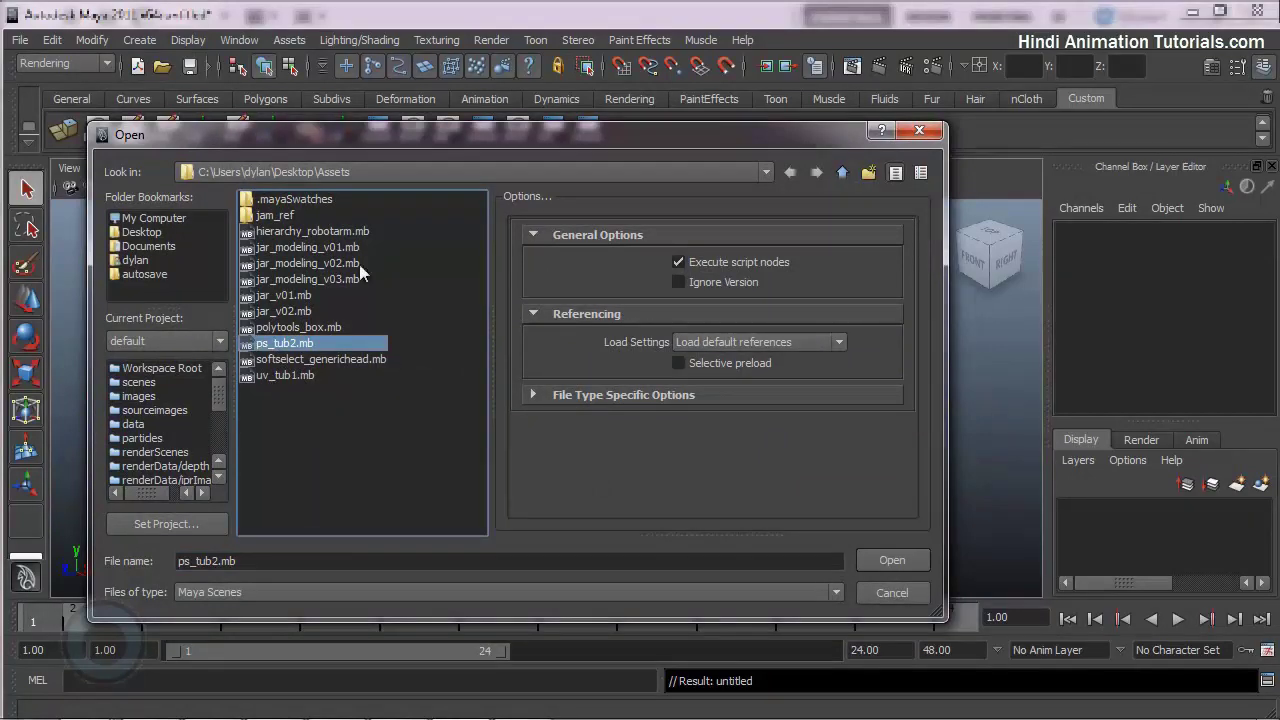
{"action": "left_click", "coordinate": [893, 560]}
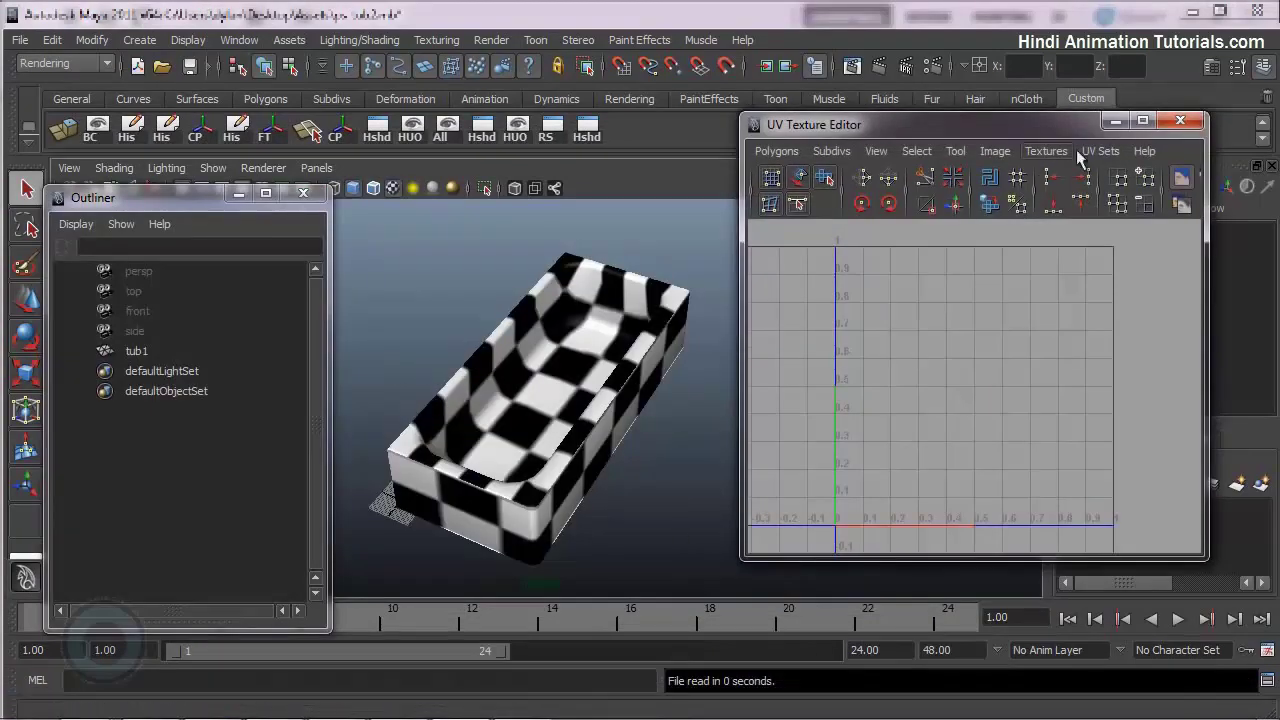
Close the UV Texture Editor and select tub1 in the viewport.
{"action": "left_click", "coordinate": [1180, 120]}
{"action": "right_click_drag", "start_coordinate": [557, 443], "coordinate": [701, 455], "text": "alt"}
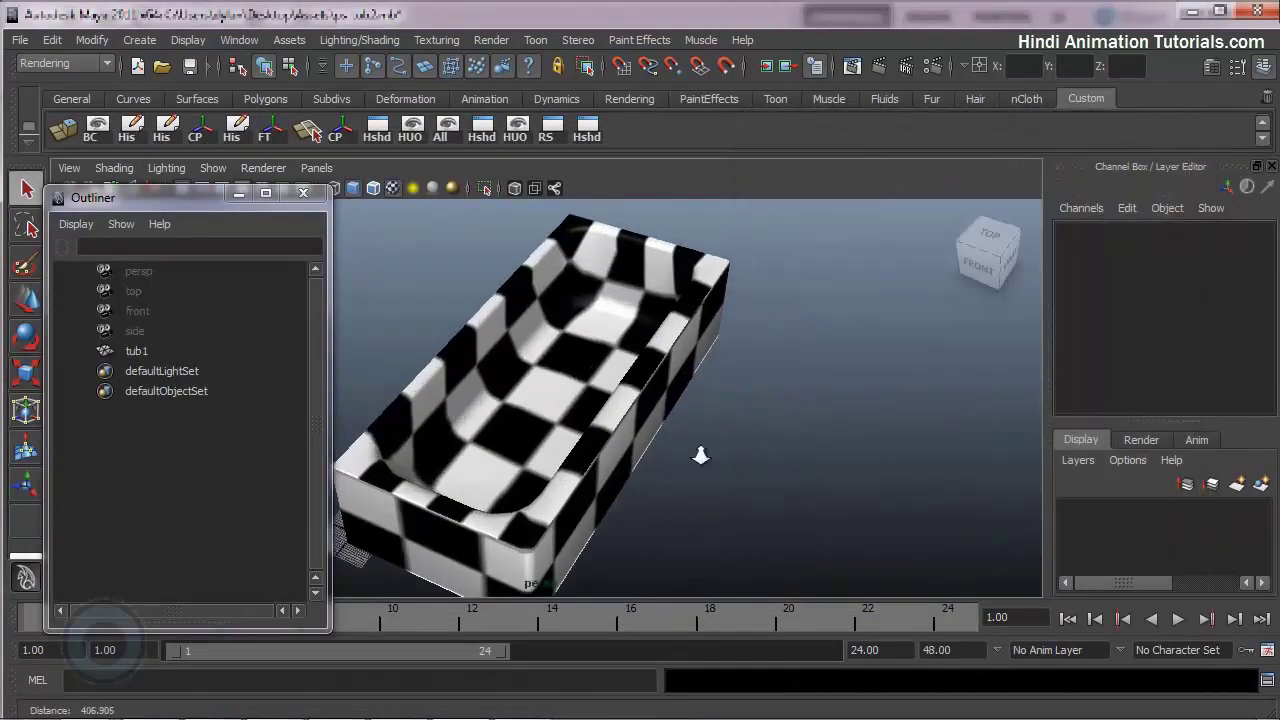
{"action": "left_click", "coordinate": [601, 372]}
{"action": "left_click_drag", "start_coordinate": [671, 434], "coordinate": [620, 400], "text": "alt"}
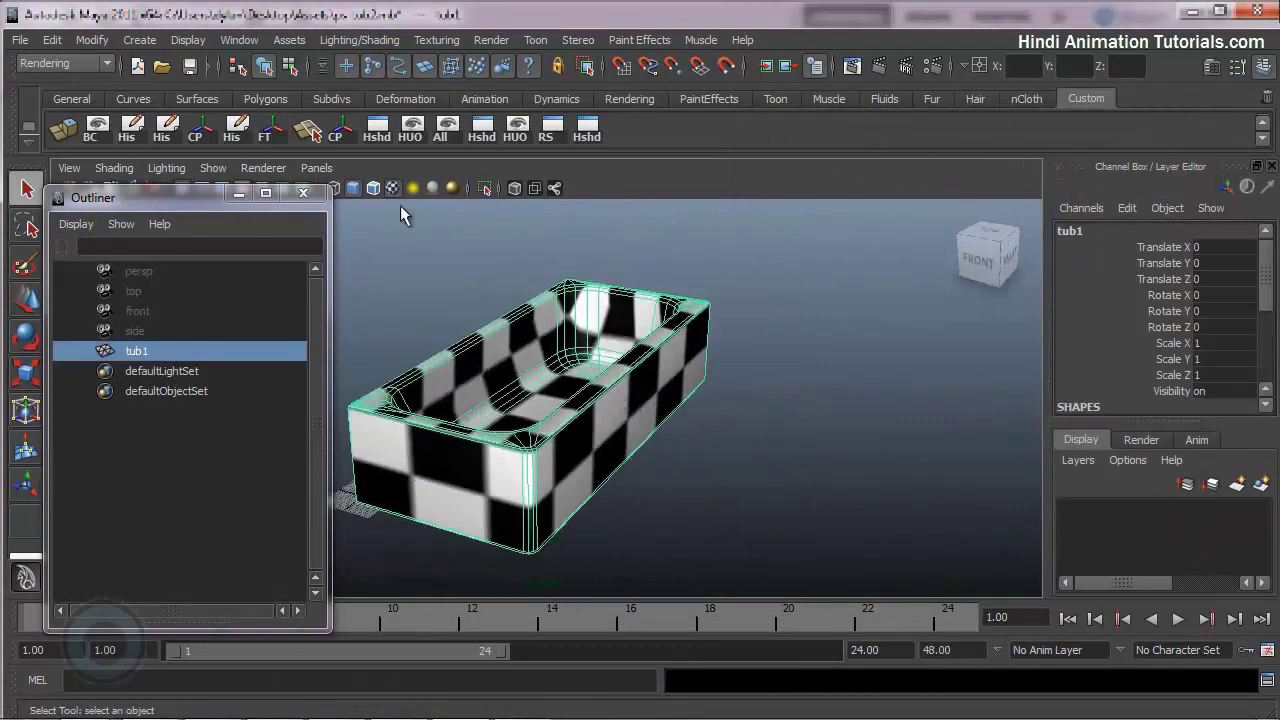
Open the tub Blinn material's Attribute Editor from Hypershade, then close Hypershade.
{"action": "left_click", "coordinate": [240, 40]}
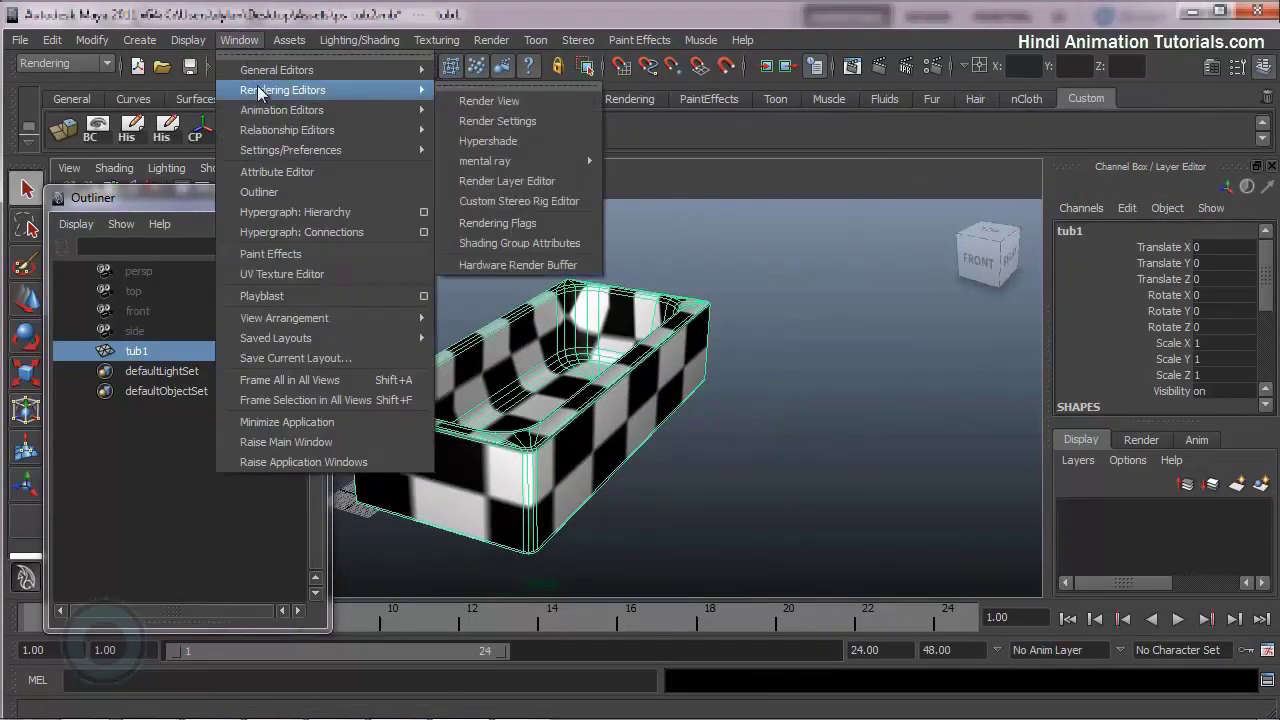
{"action": "mouse_move", "coordinate": [282, 110]}
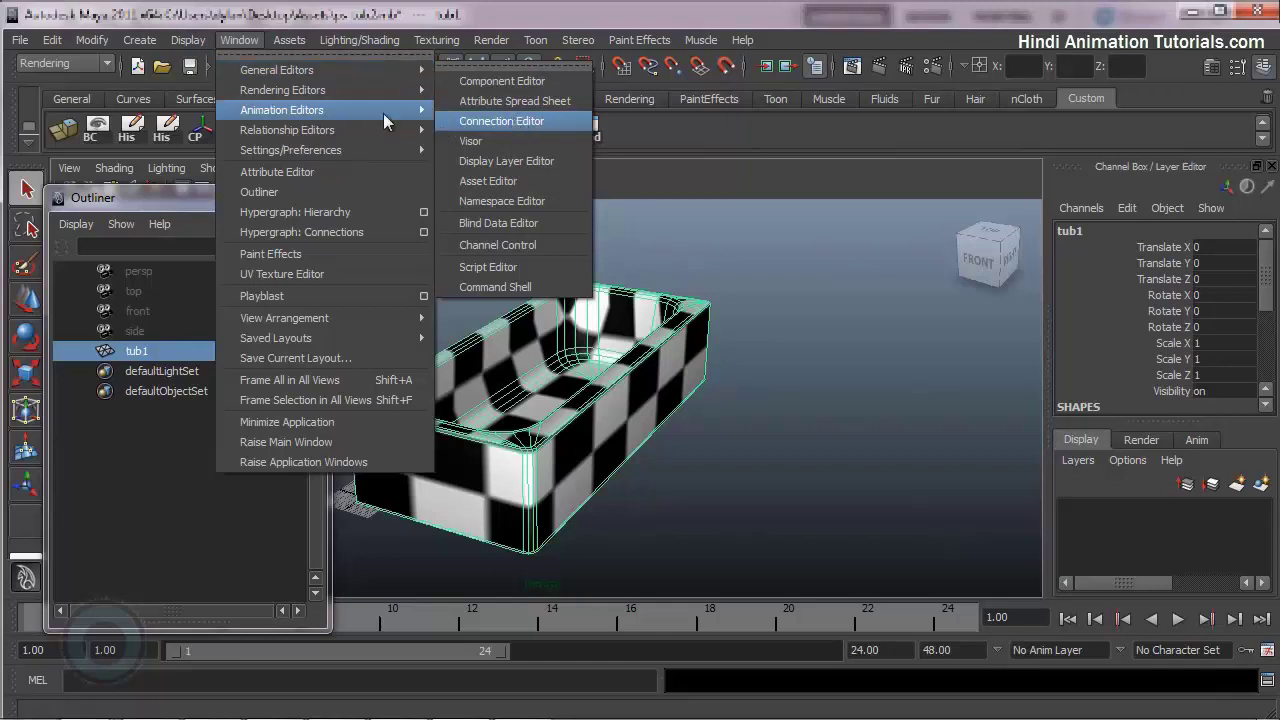
{"action": "left_click", "coordinate": [518, 138]}
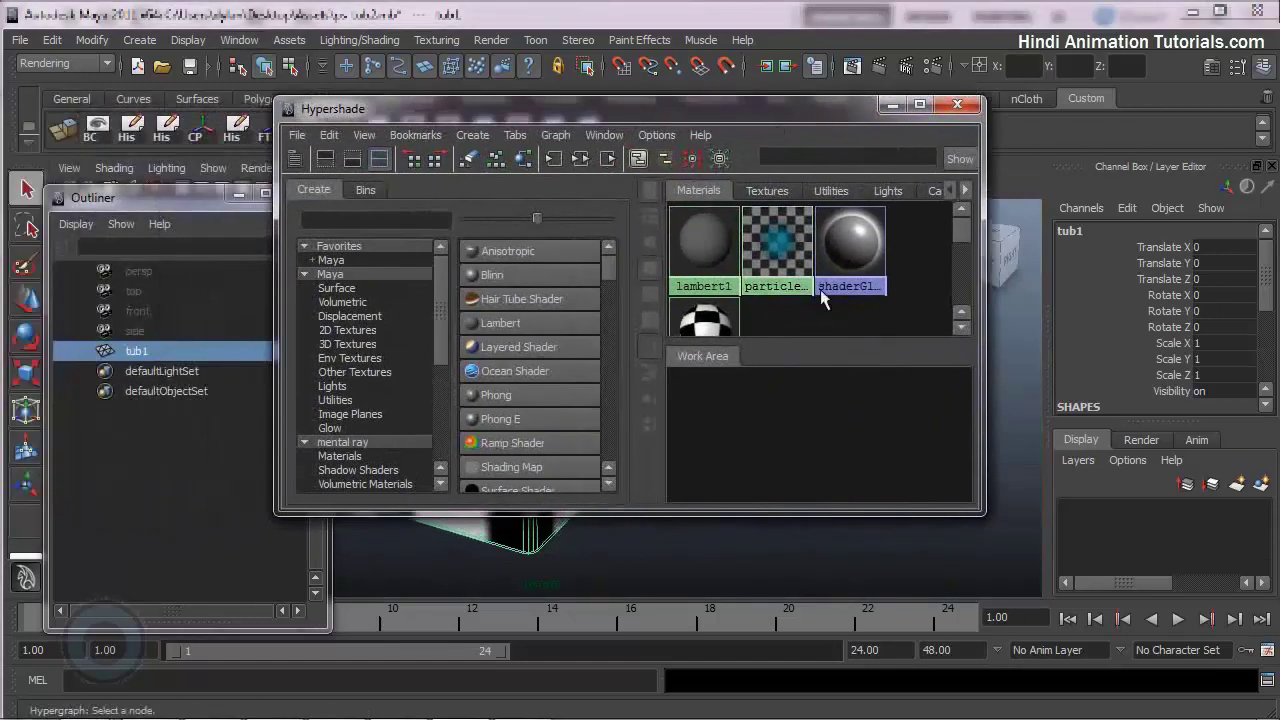
{"action": "scroll", "coordinate": [872, 277], "scroll_direction": "down", "scroll_amount": 2}
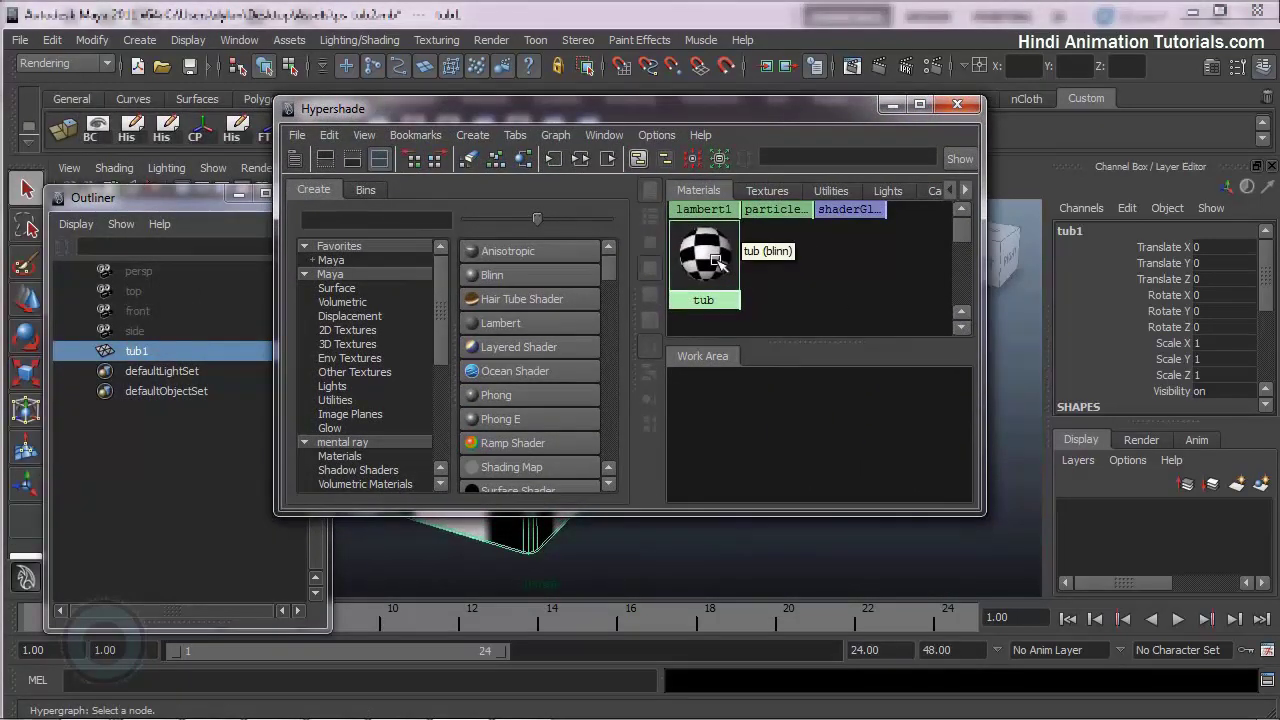
{"action": "left_click", "coordinate": [716, 262]}
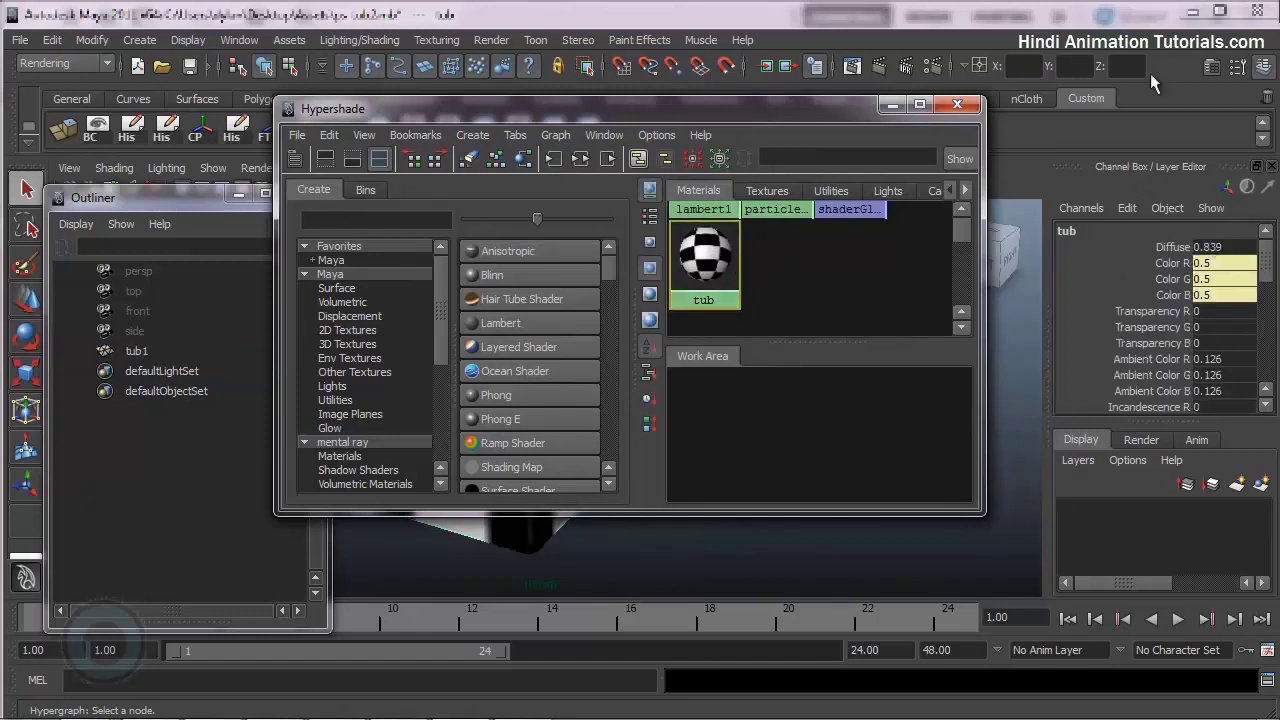
{"action": "left_click", "coordinate": [1211, 66]}
{"action": "left_click_drag", "start_coordinate": [915, 135], "coordinate": [1062, 135]}
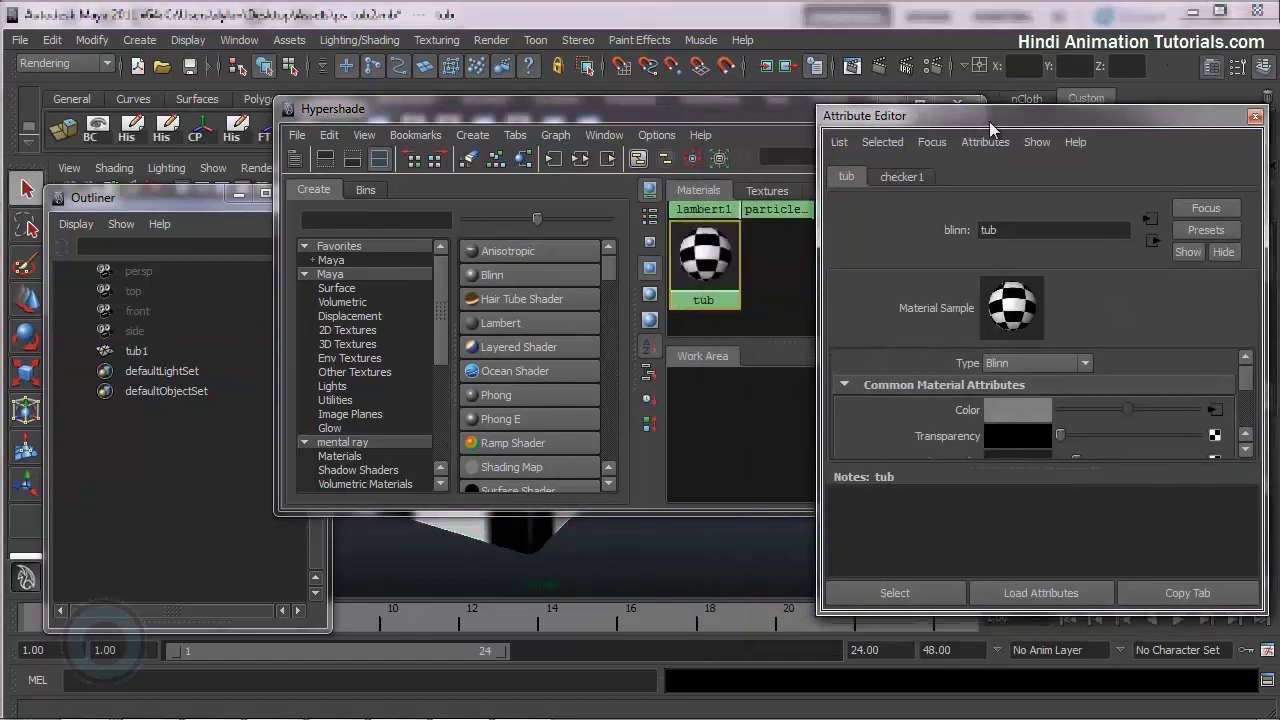
{"action": "left_click", "coordinate": [958, 107]}
{"action": "left_click", "coordinate": [958, 107]}
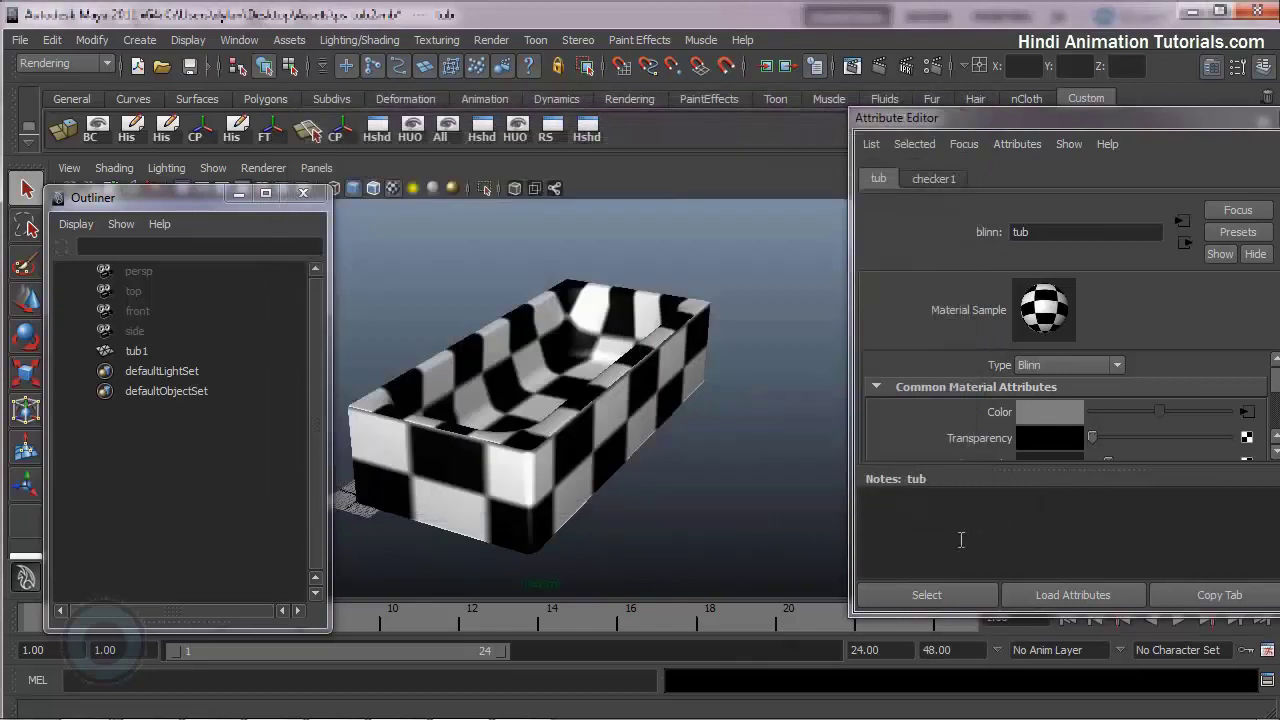
{"action": "left_click_drag", "start_coordinate": [1031, 465], "coordinate": [1040, 578]}
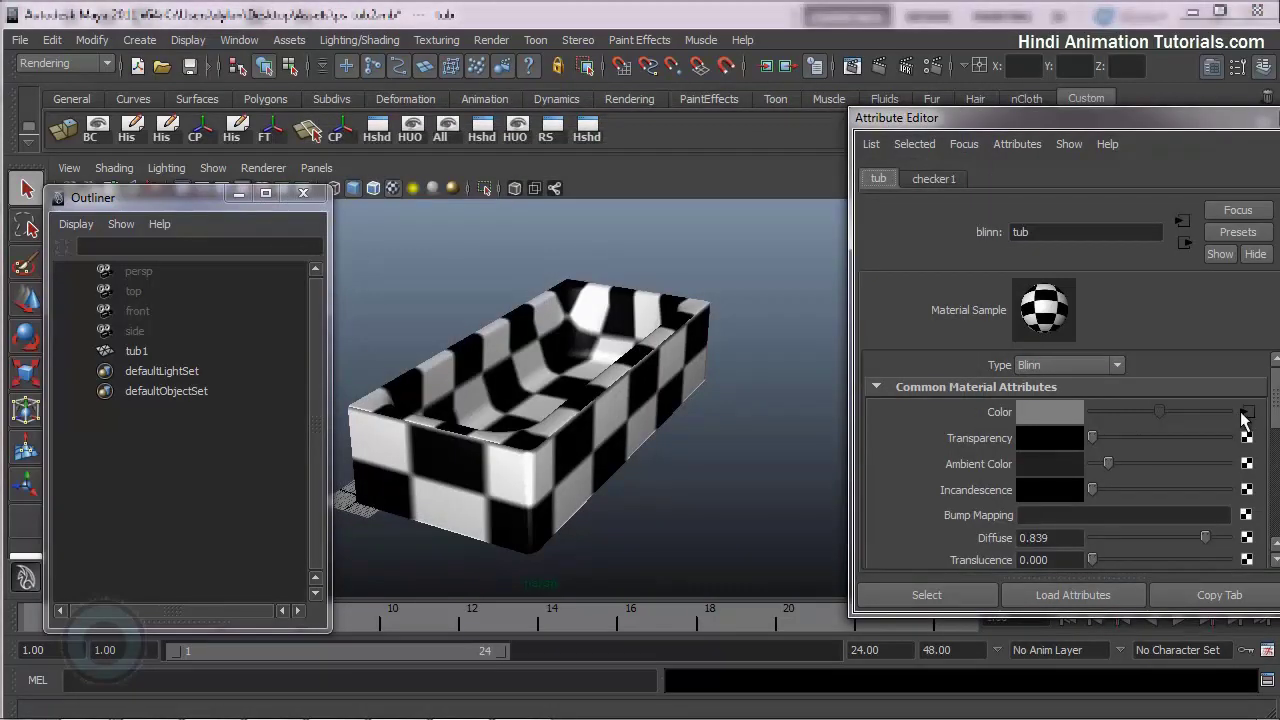
Break the checker connection on the tub material's Color and create a File texture.
{"action": "right_click", "coordinate": [1021, 420]}
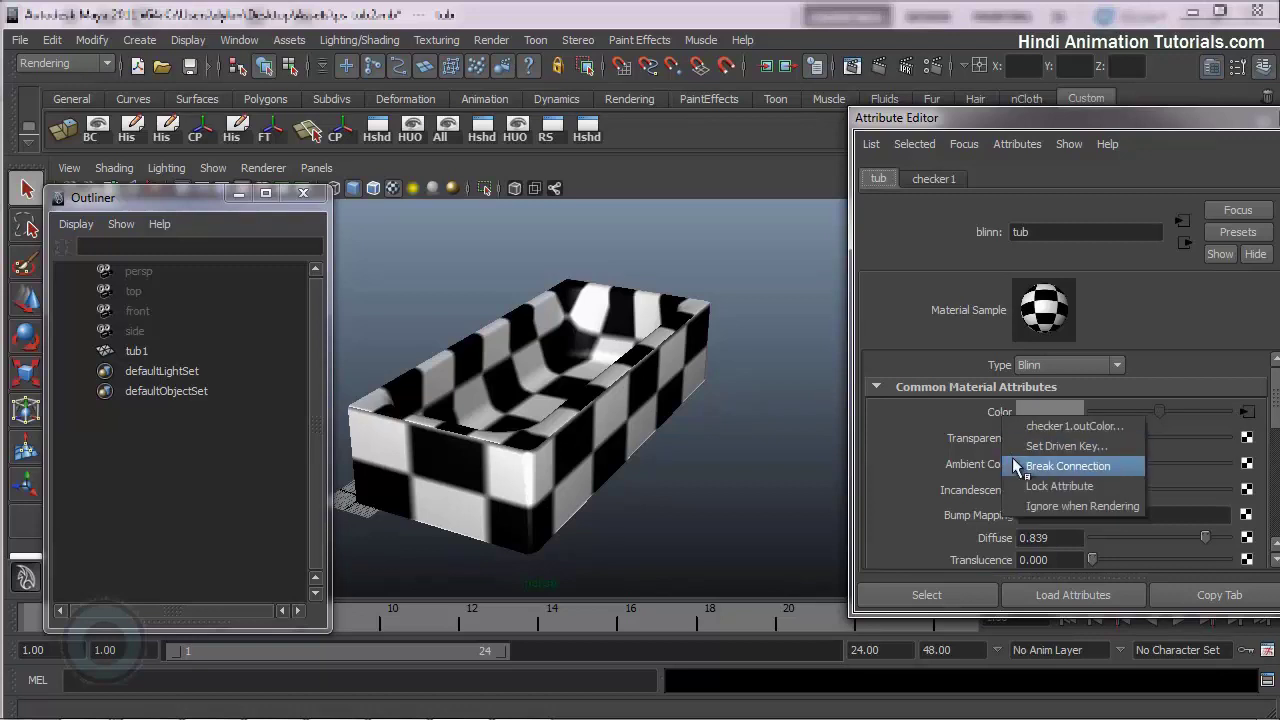
{"action": "left_click", "coordinate": [1050, 467]}
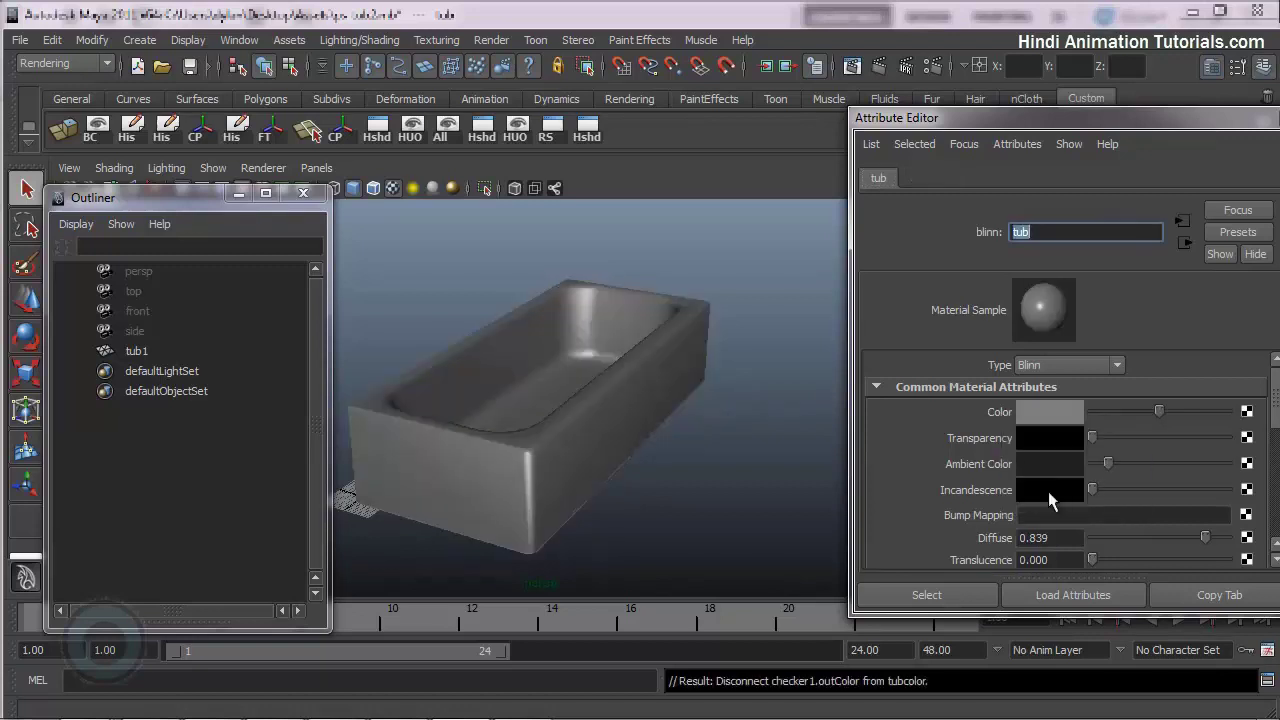
{"action": "left_click", "coordinate": [1246, 414]}
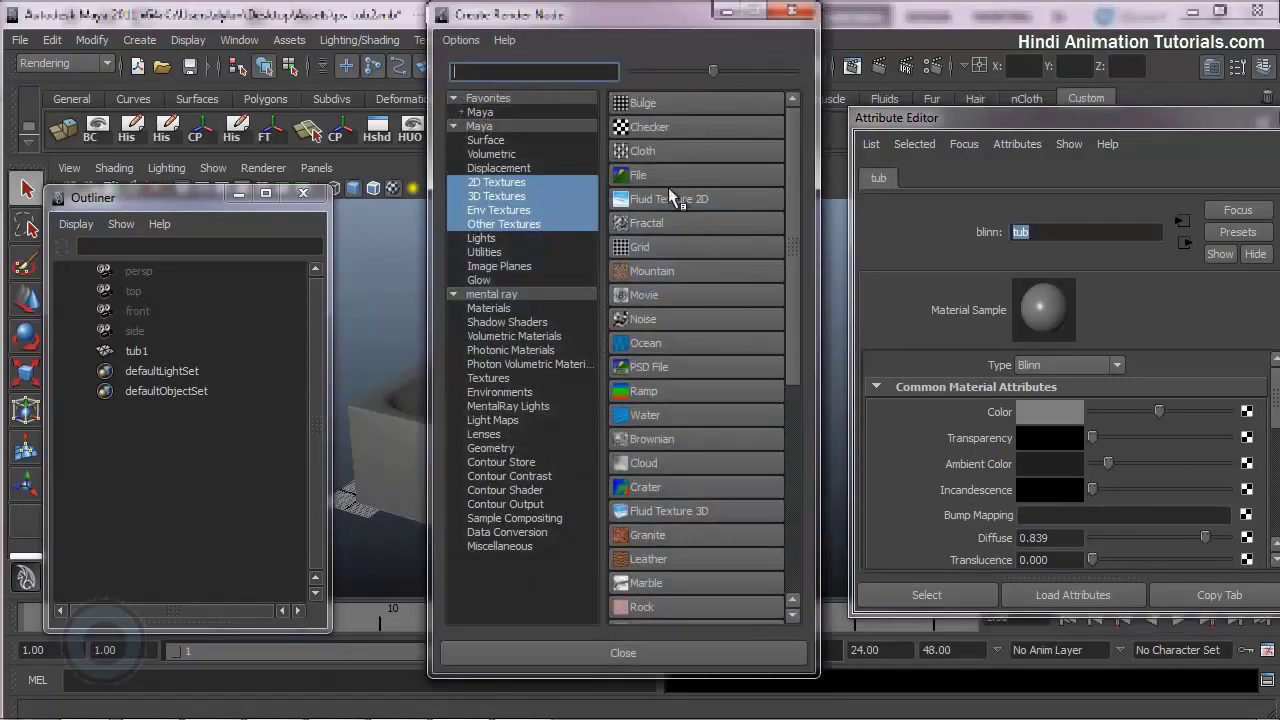
{"action": "left_click", "coordinate": [616, 174]}
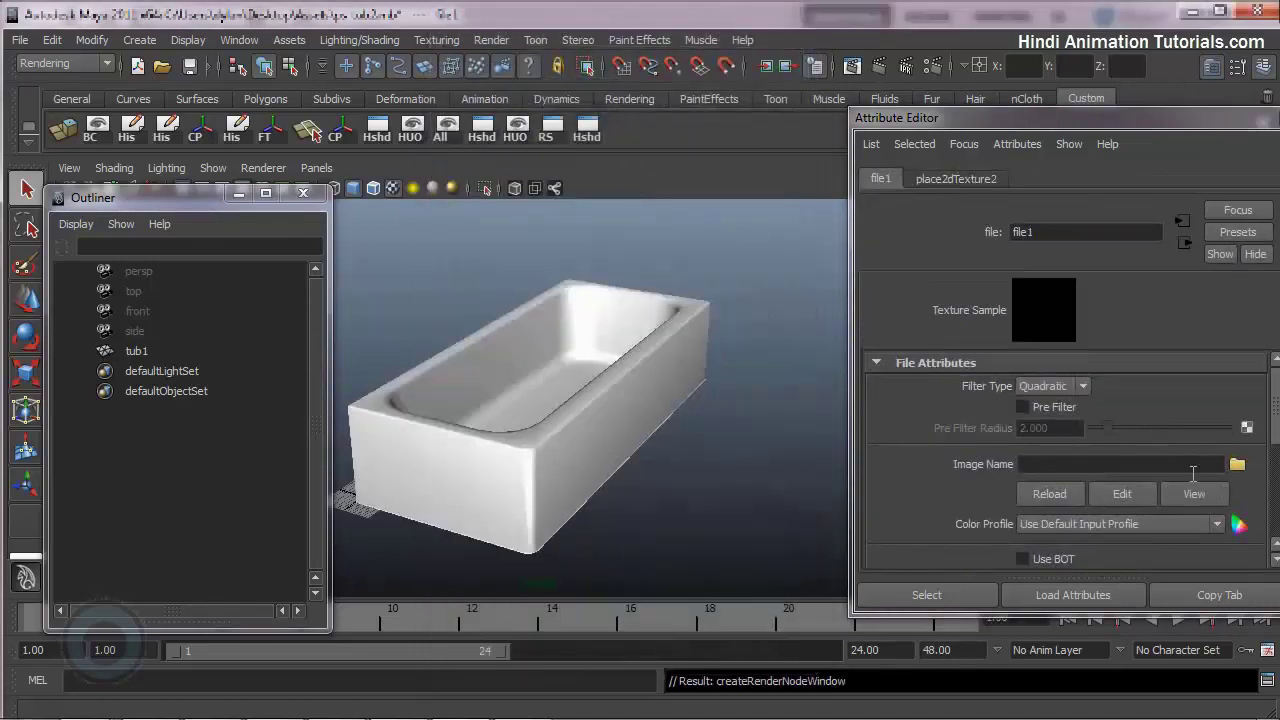
Load tub_colormap.tif from Desktop\Assets as the file texture's image.
{"action": "left_click", "coordinate": [1237, 464]}
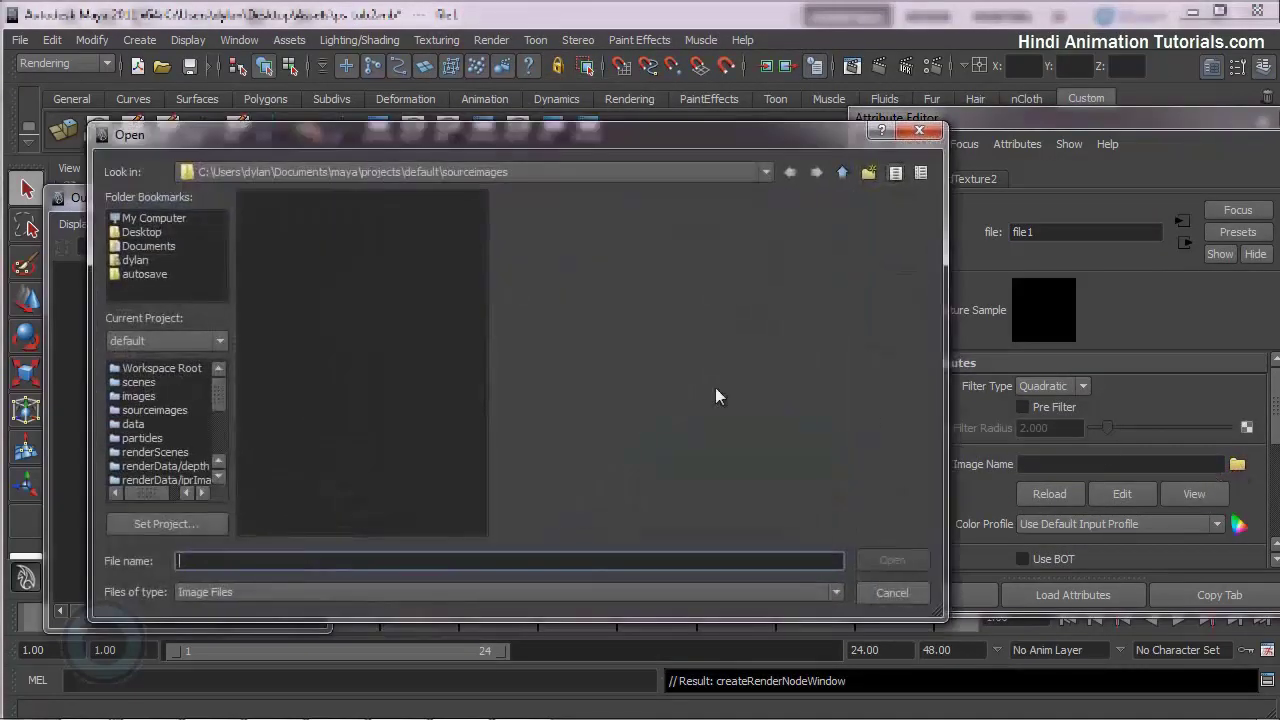
{"action": "left_click", "coordinate": [141, 233]}
{"action": "left_click", "coordinate": [279, 205]}
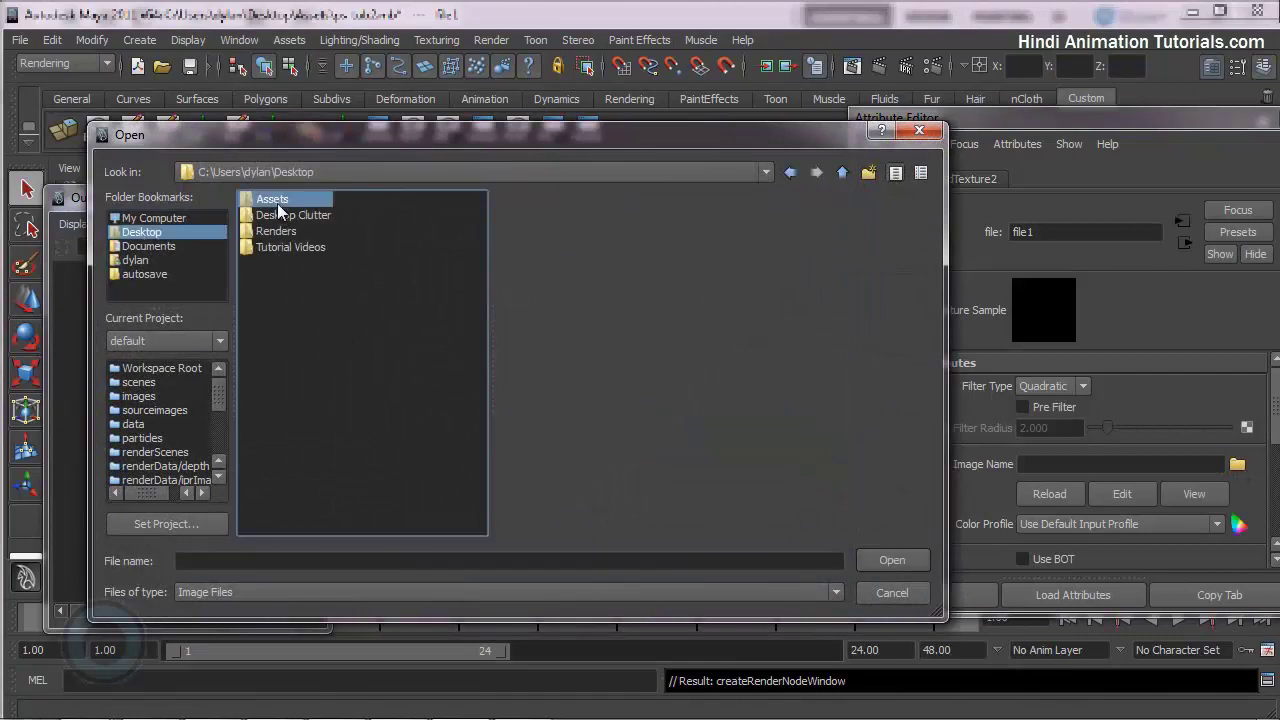
{"action": "double_click", "coordinate": [279, 205]}
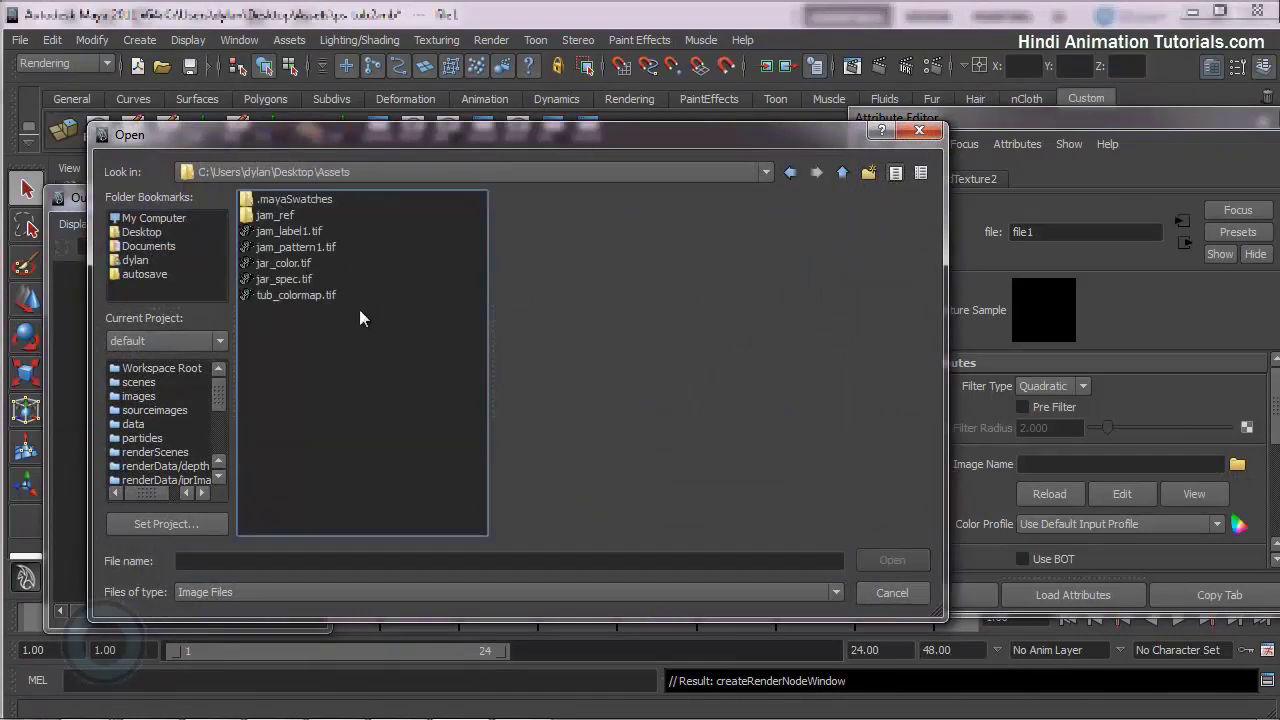
{"action": "left_click", "coordinate": [299, 296]}
{"action": "left_click", "coordinate": [610, 10]}
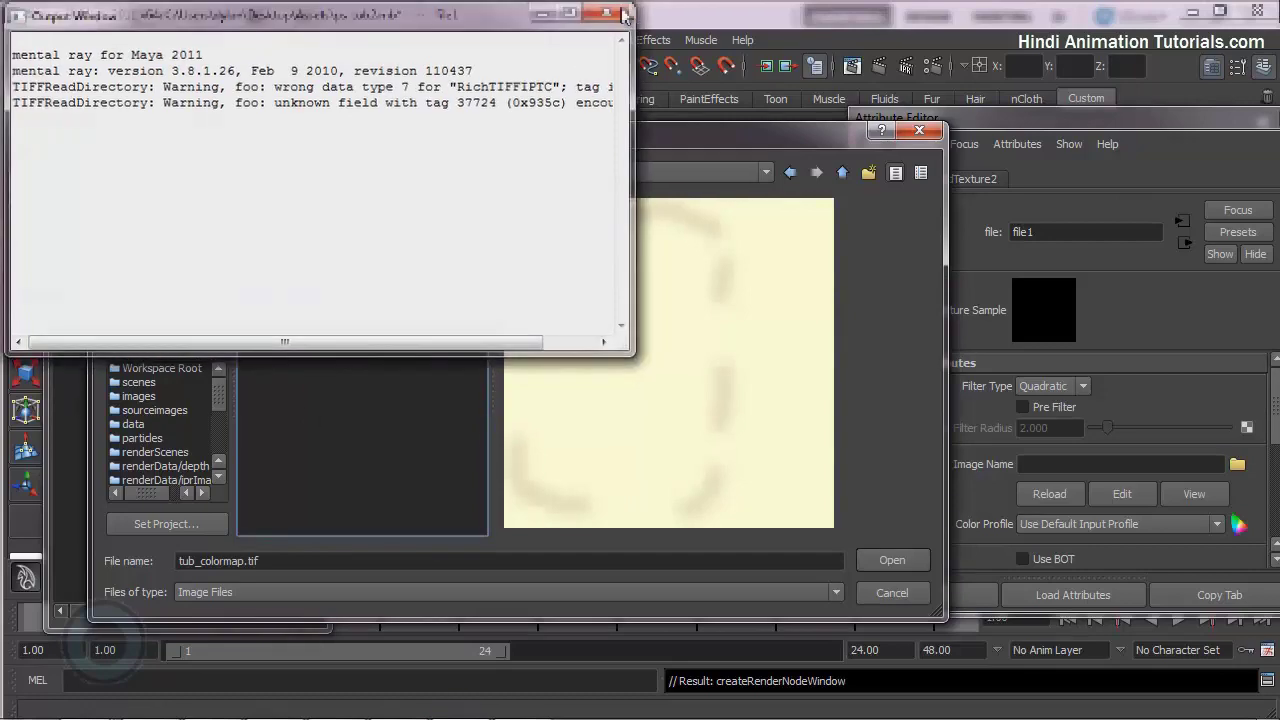
{"action": "left_click", "coordinate": [895, 560]}
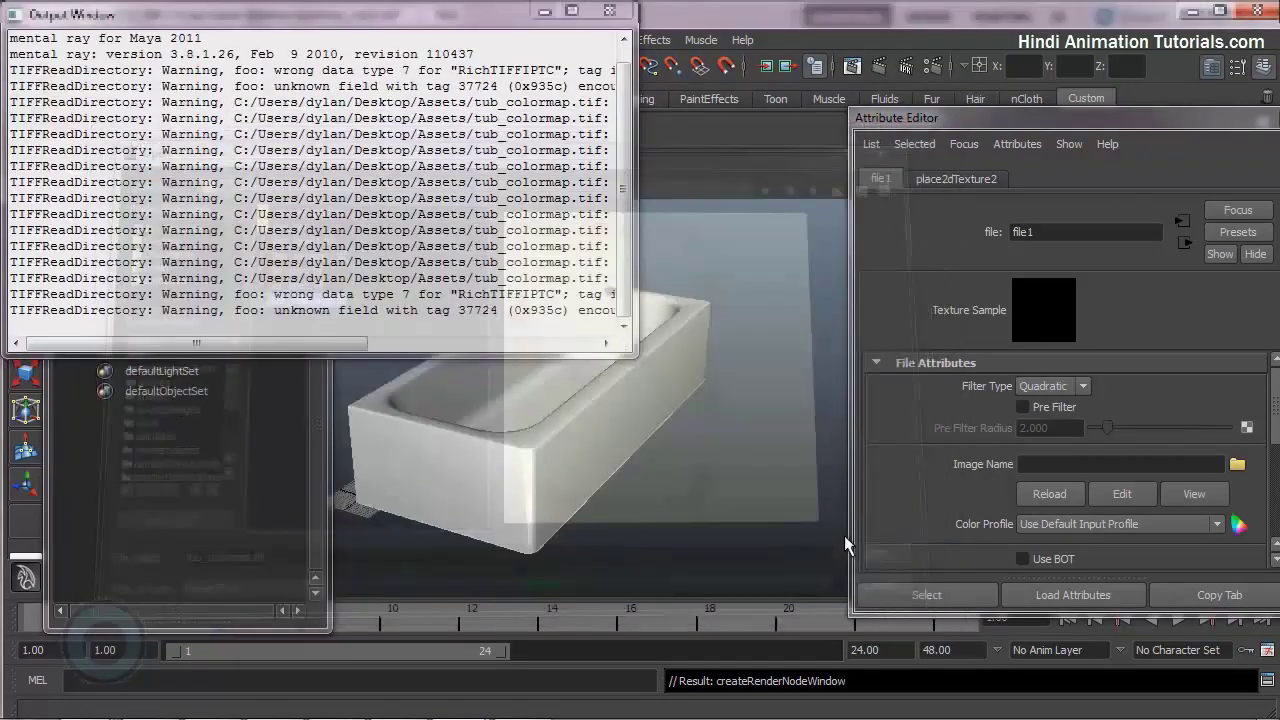
{"action": "left_click", "coordinate": [625, 12]}
Select the tub and orbit in close to check the colormap's dark spot against the drain hole.
{"action": "left_click", "coordinate": [617, 480]}
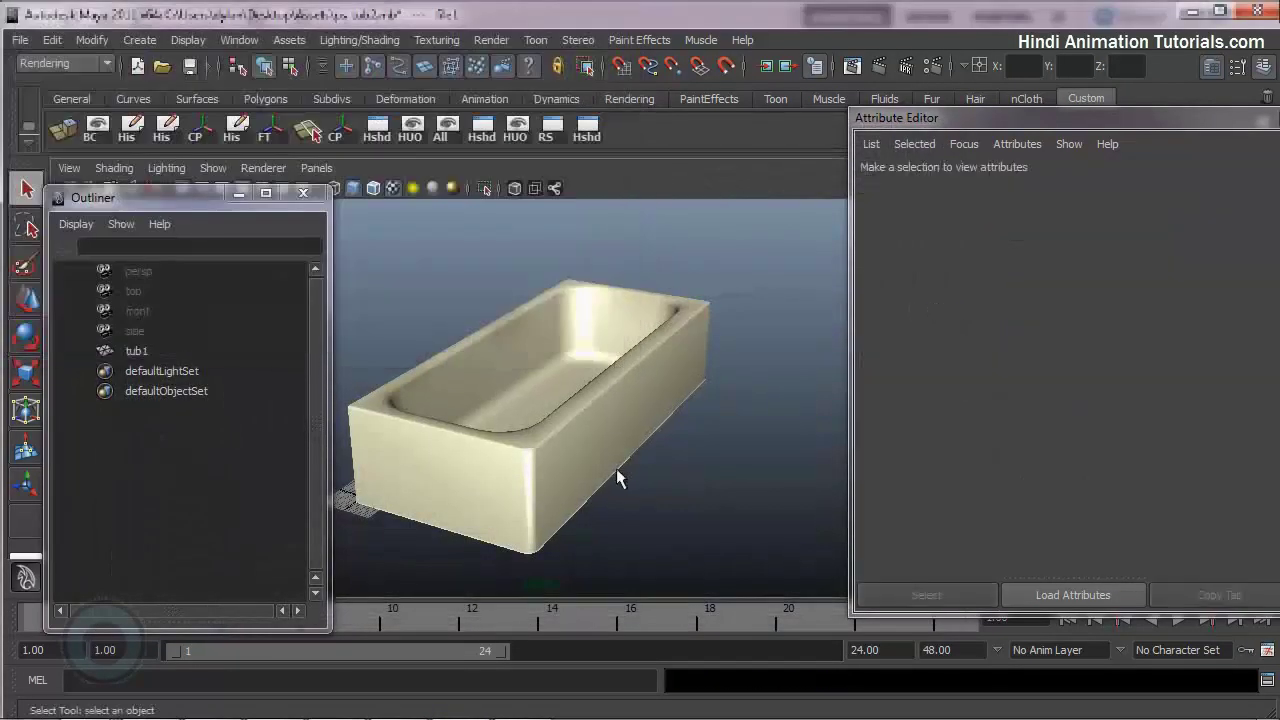
{"action": "mouse_move", "coordinate": [617, 480]}
{"action": "left_mouse_down", "text": "alt"}
{"action": "mouse_move", "coordinate": [626, 457]}
{"action": "mouse_move", "coordinate": [600, 437]}
{"action": "mouse_move", "coordinate": [720, 449]}
{"action": "mouse_move", "coordinate": [709, 506]}
{"action": "mouse_move", "coordinate": [694, 380]}
{"action": "mouse_move", "coordinate": [604, 418]}
{"action": "mouse_move", "coordinate": [600, 448]}
{"action": "mouse_move", "coordinate": [606, 363]}
{"action": "mouse_move", "coordinate": [752, 296]}
{"action": "mouse_move", "coordinate": [634, 420]}
{"action": "mouse_move", "coordinate": [580, 434]}
{"action": "left_mouse_up", "text": "alt"}
{"action": "left_click", "coordinate": [604, 418]}
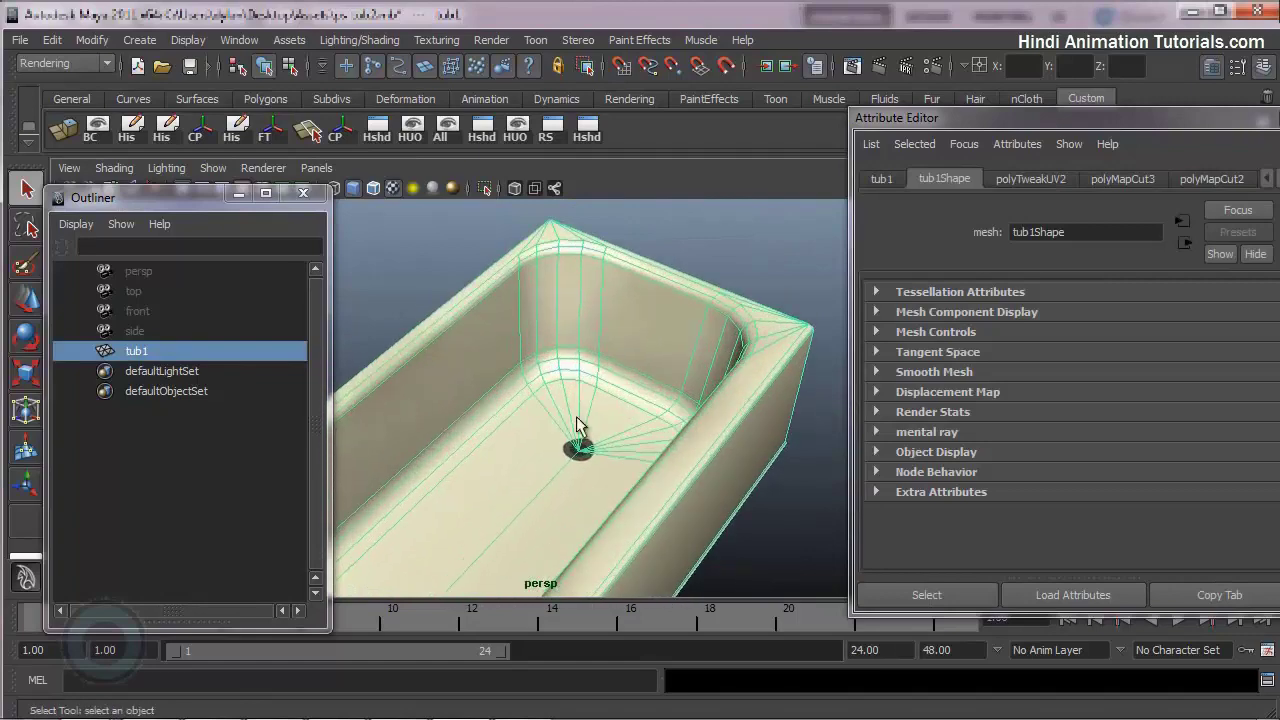
{"action": "mouse_move", "coordinate": [580, 434]}
{"action": "right_mouse_down", "text": "alt"}
{"action": "mouse_move", "coordinate": [640, 450]}
{"action": "mouse_move", "coordinate": [452, 474]}
{"action": "right_mouse_up", "text": "alt"}
{"action": "mouse_move", "coordinate": [452, 474]}
{"action": "left_mouse_down", "text": "alt"}
{"action": "mouse_move", "coordinate": [594, 437]}
{"action": "mouse_move", "coordinate": [606, 408]}
{"action": "mouse_move", "coordinate": [475, 408]}
{"action": "left_mouse_up", "text": "alt"}
{"action": "mouse_move", "coordinate": [475, 408]}
{"action": "right_mouse_down", "text": "alt"}
{"action": "mouse_move", "coordinate": [489, 286]}
{"action": "mouse_move", "coordinate": [720, 309]}
{"action": "mouse_move", "coordinate": [563, 346]}
{"action": "mouse_move", "coordinate": [511, 424]}
{"action": "mouse_move", "coordinate": [558, 340]}
{"action": "mouse_move", "coordinate": [558, 502]}
{"action": "right_mouse_up", "text": "alt"}
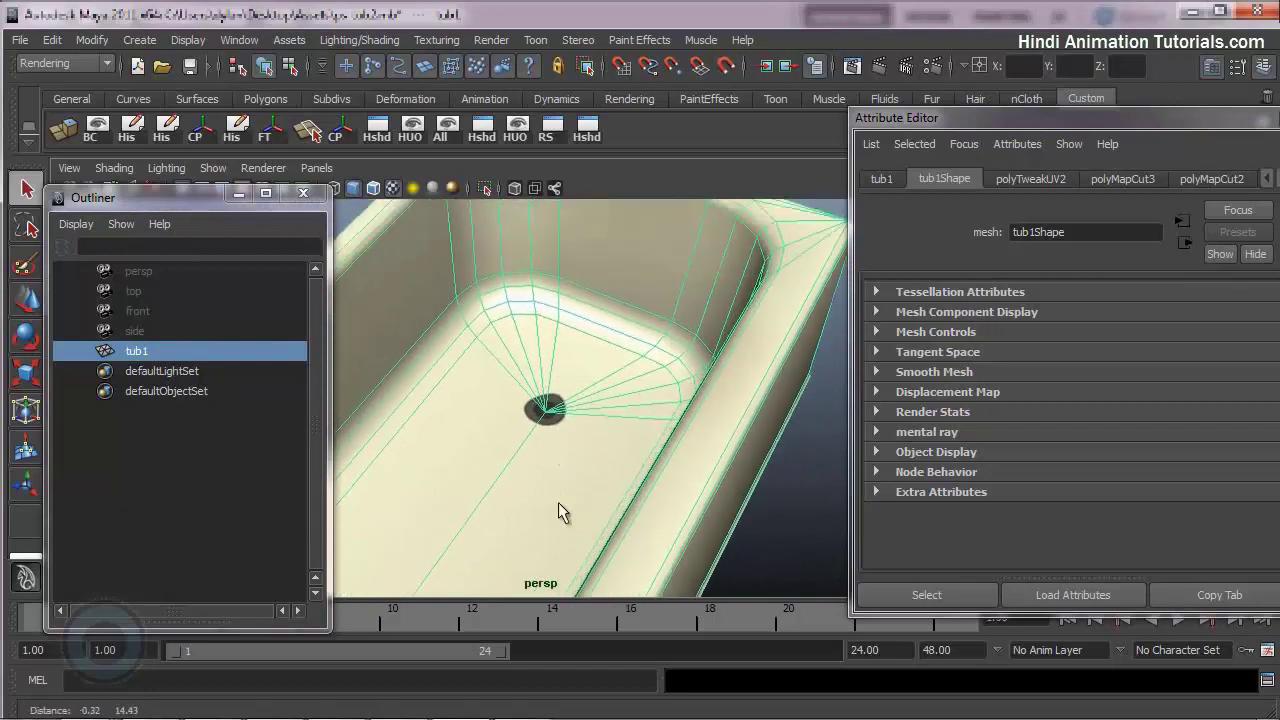
{"action": "mouse_move", "coordinate": [558, 502]}
{"action": "left_mouse_down", "text": "alt"}
{"action": "mouse_move", "coordinate": [522, 438]}
{"action": "mouse_move", "coordinate": [553, 398]}
{"action": "left_mouse_up", "text": "alt"}
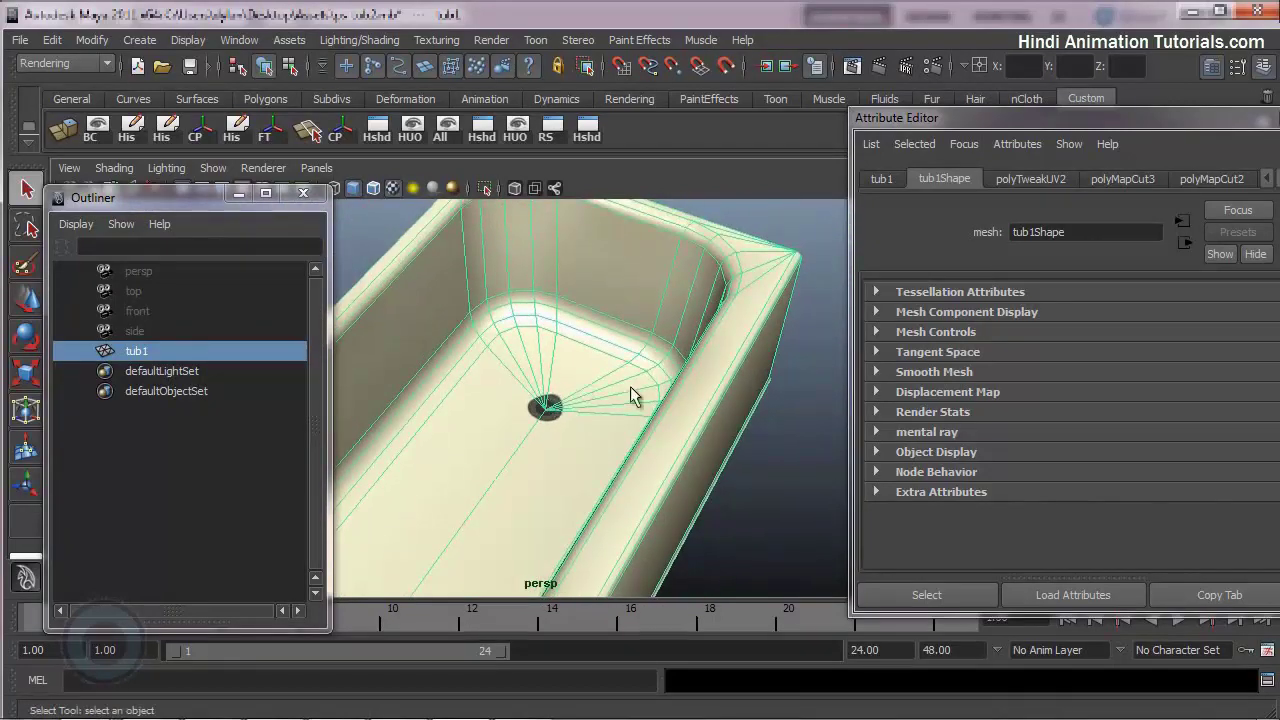
{"action": "right_click_drag", "start_coordinate": [543, 406], "coordinate": [623, 434], "text": "alt"}
{"action": "mouse_move", "coordinate": [623, 434]}
{"action": "left_mouse_down", "text": "alt"}
{"action": "mouse_move", "coordinate": [432, 388]}
{"action": "mouse_move", "coordinate": [571, 414]}
{"action": "left_mouse_up", "text": "alt"}
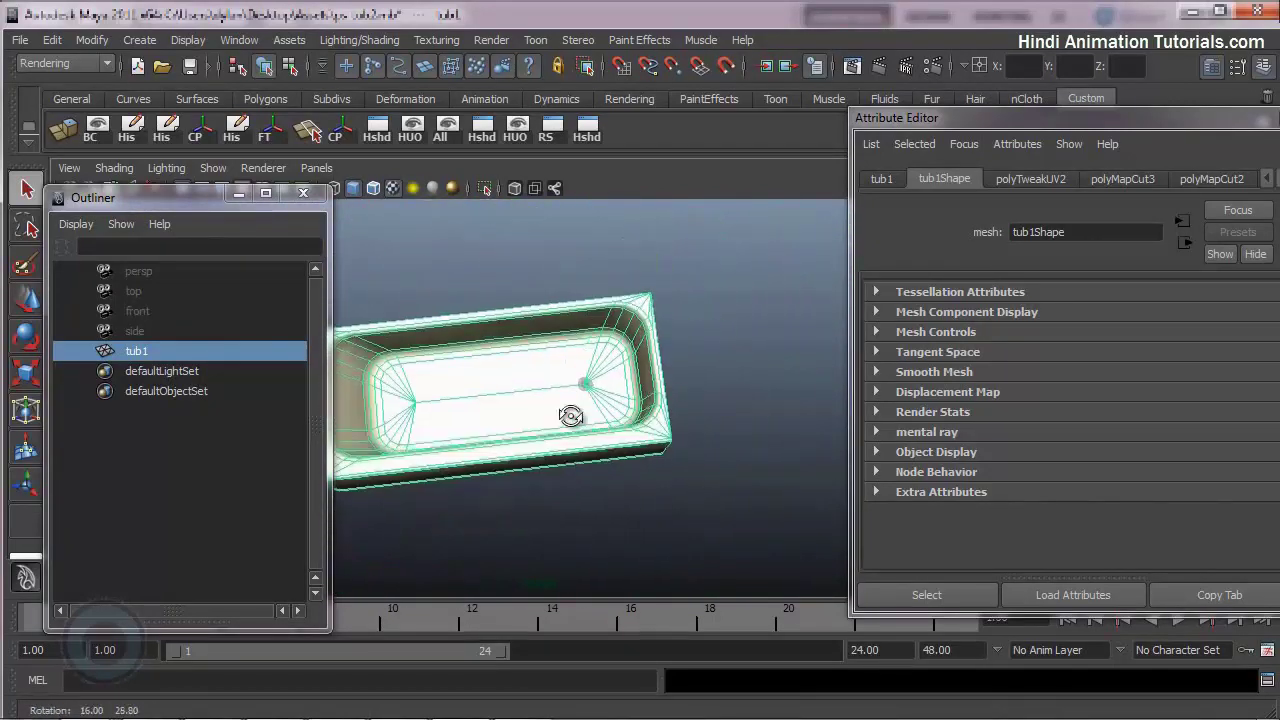
{"action": "mouse_move", "coordinate": [571, 414]}
{"action": "right_mouse_down", "text": "alt"}
{"action": "mouse_move", "coordinate": [777, 386]}
{"action": "mouse_move", "coordinate": [614, 414]}
{"action": "right_mouse_up", "text": "alt"}
{"action": "mouse_move", "coordinate": [610, 432]}
{"action": "left_mouse_down", "text": "alt"}
{"action": "mouse_move", "coordinate": [646, 429]}
{"action": "mouse_move", "coordinate": [543, 357]}
{"action": "mouse_move", "coordinate": [543, 451]}
{"action": "mouse_move", "coordinate": [789, 422]}
{"action": "mouse_move", "coordinate": [623, 434]}
{"action": "mouse_move", "coordinate": [697, 373]}
{"action": "mouse_move", "coordinate": [520, 400]}
{"action": "mouse_move", "coordinate": [566, 408]}
{"action": "left_mouse_up", "text": "alt"}
Show the Layer 0 wireframe and nudge the drain copy up two steps with Free Transform.
{"action": "key", "text": "alt+Tab"}
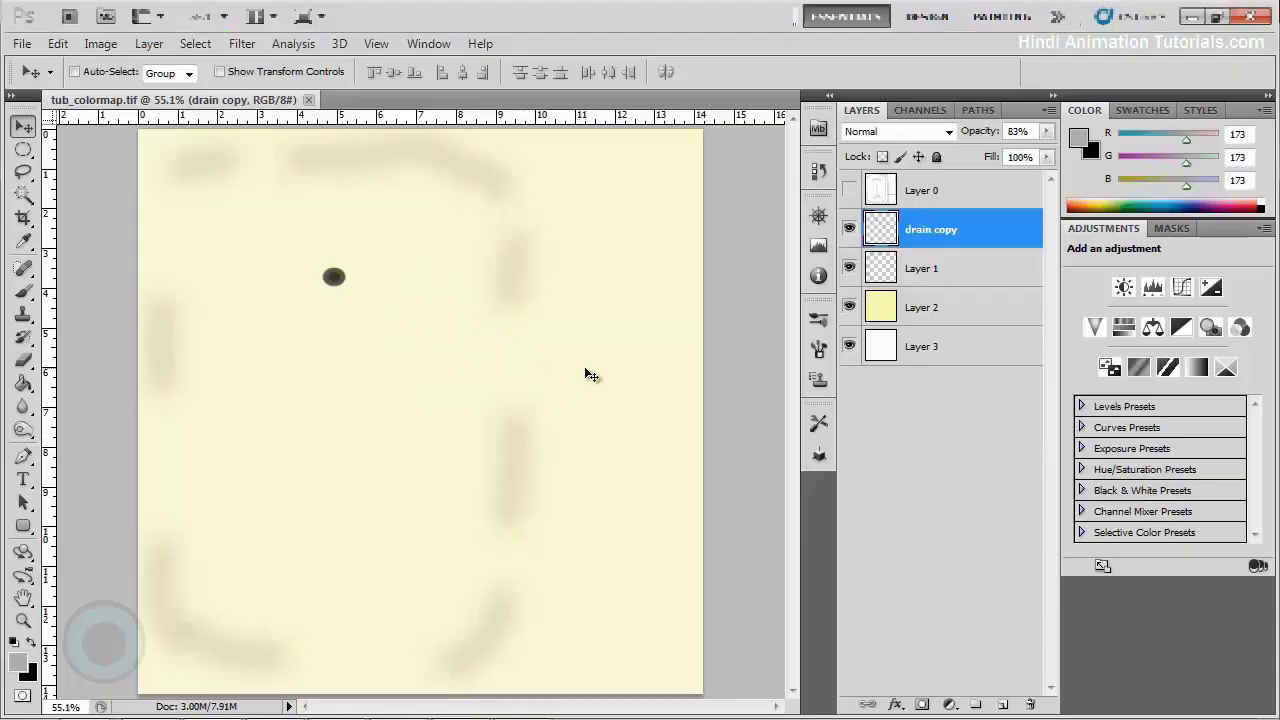
{"action": "left_click", "coordinate": [849, 188]}
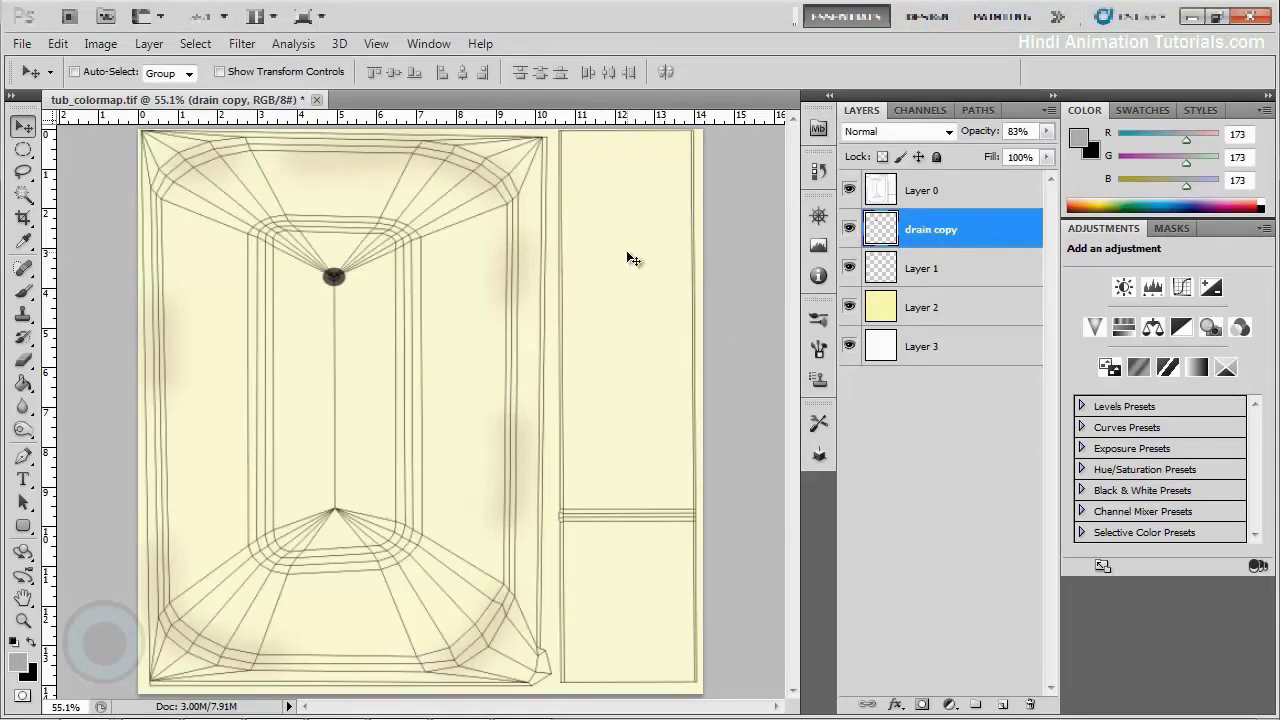
{"action": "key", "text": "ctrl+t"}
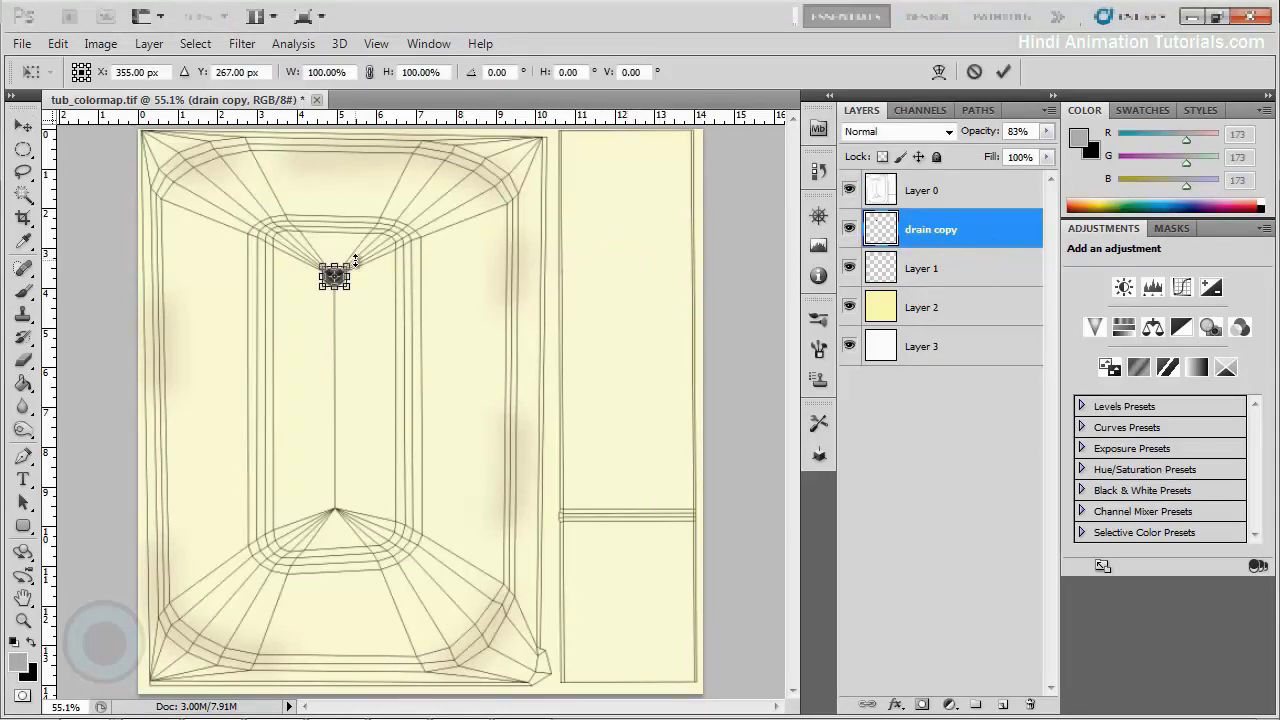
{"action": "key", "text": "Up"}
{"action": "key", "text": "Up"}
{"action": "key", "text": "Up"}
{"action": "key", "text": "Up"}
{"action": "key", "text": "Up"}
{"action": "key", "text": "Up"}
{"action": "key", "text": "Up"}
{"action": "key", "text": "Up"}
{"action": "key", "text": "Up"}
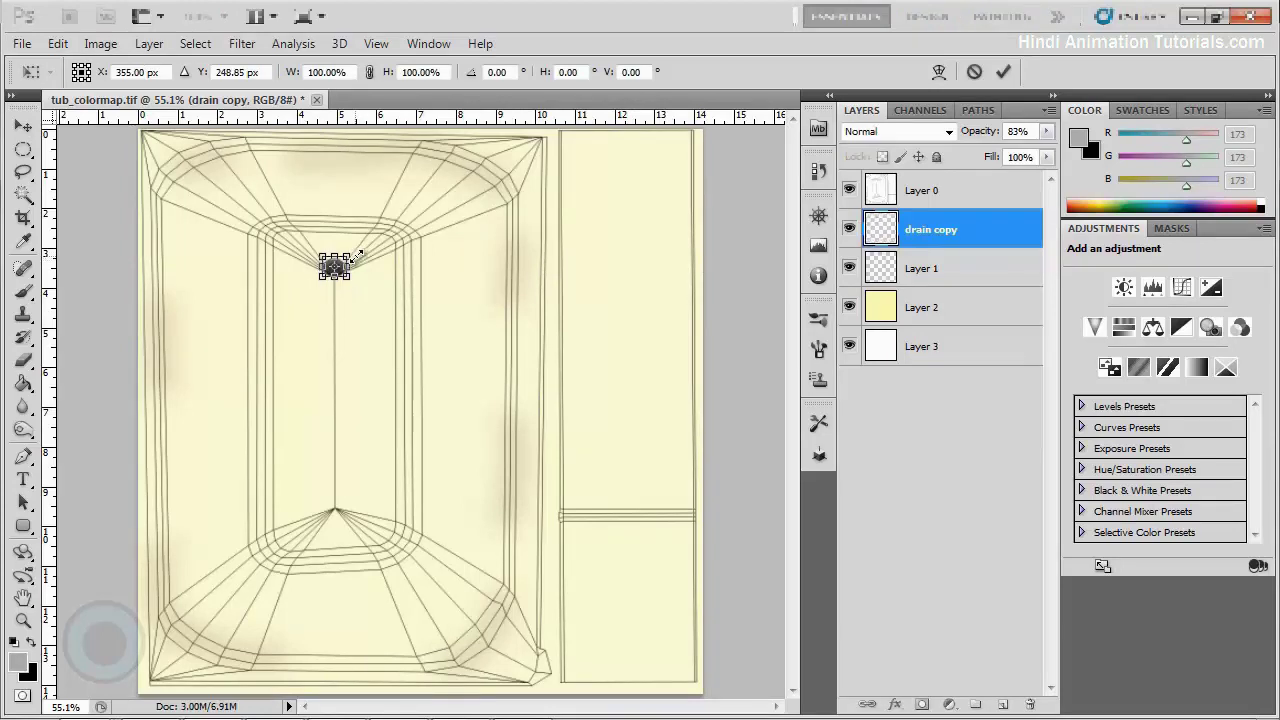
{"action": "key", "text": "Up"}
{"action": "key", "text": "Up"}
{"action": "key", "text": "Up"}
{"action": "key", "text": "Up"}
{"action": "key", "text": "Up"}
{"action": "key", "text": "Up"}
{"action": "key", "text": "Up"}
{"action": "key", "text": "Up"}
{"action": "key", "text": "Up"}
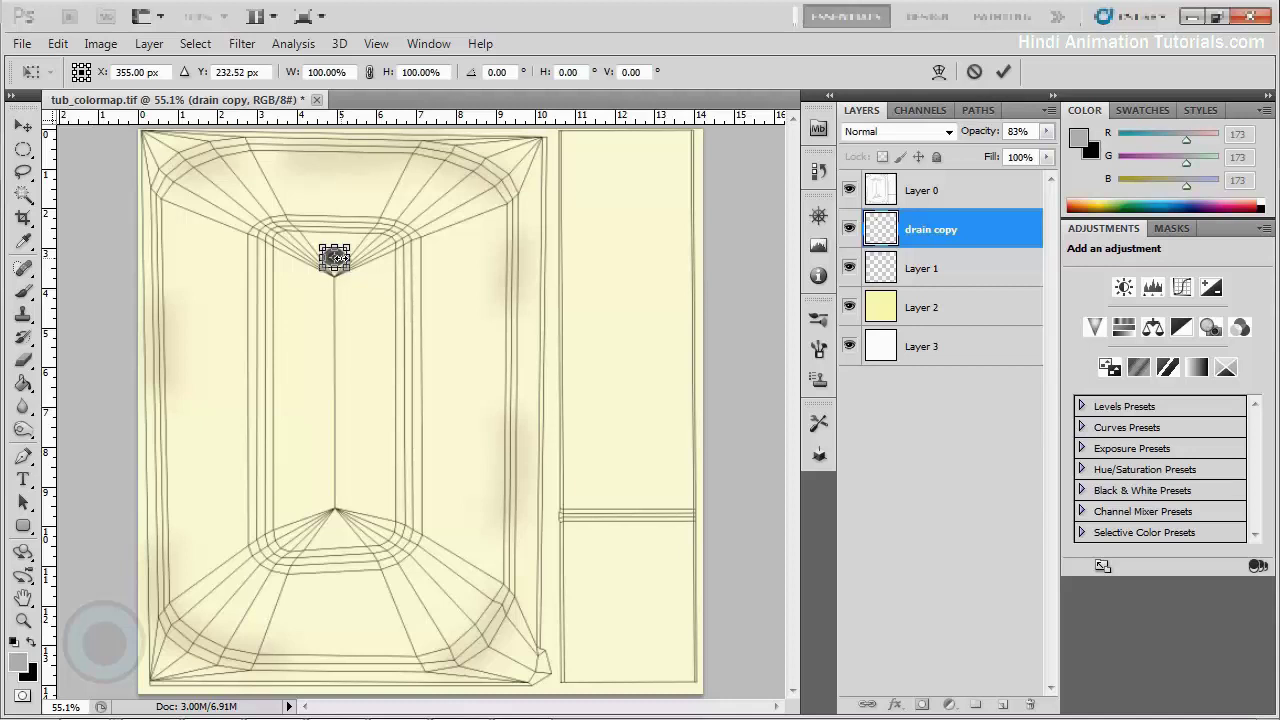
Squash the drain's height to fit the drain point, commit, and hide Layer 0.
{"action": "left_click_drag", "start_coordinate": [348, 244], "coordinate": [343, 247], "text": "shift"}
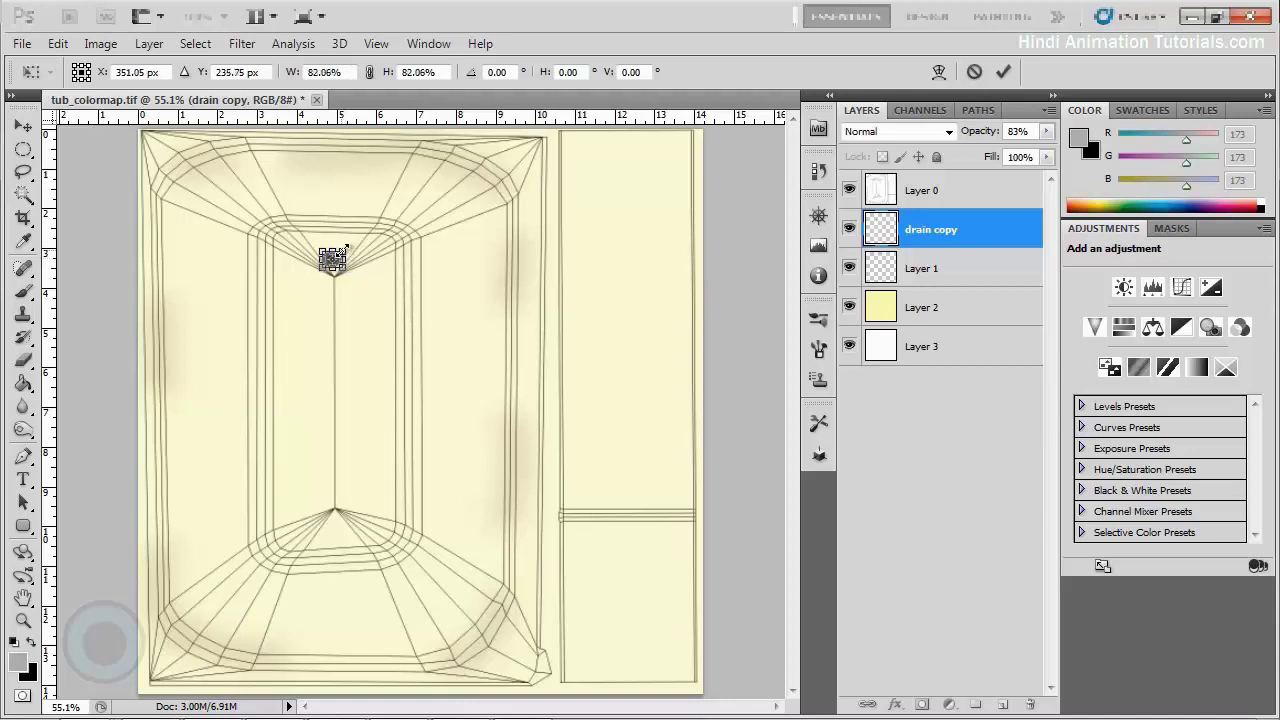
{"action": "key", "text": "ctrl+z"}
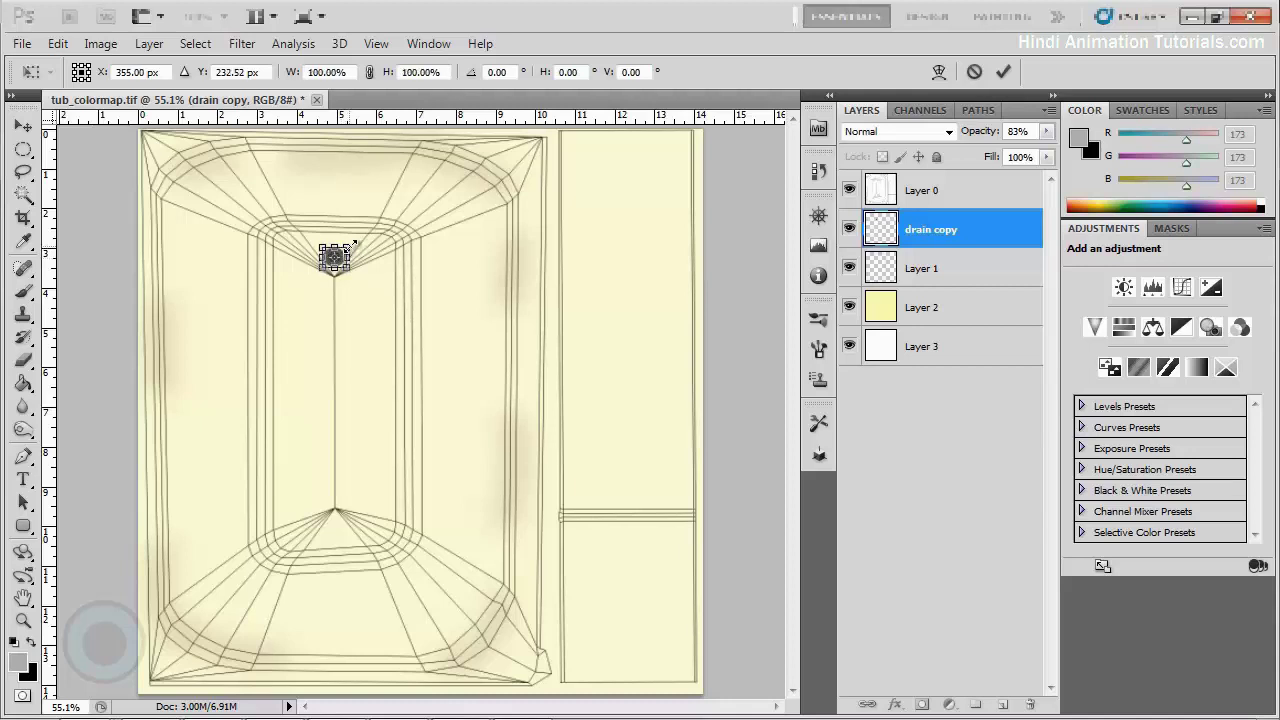
{"action": "left_click_drag", "start_coordinate": [352, 245], "coordinate": [353, 243], "text": "alt"}
{"action": "key", "text": "Return"}
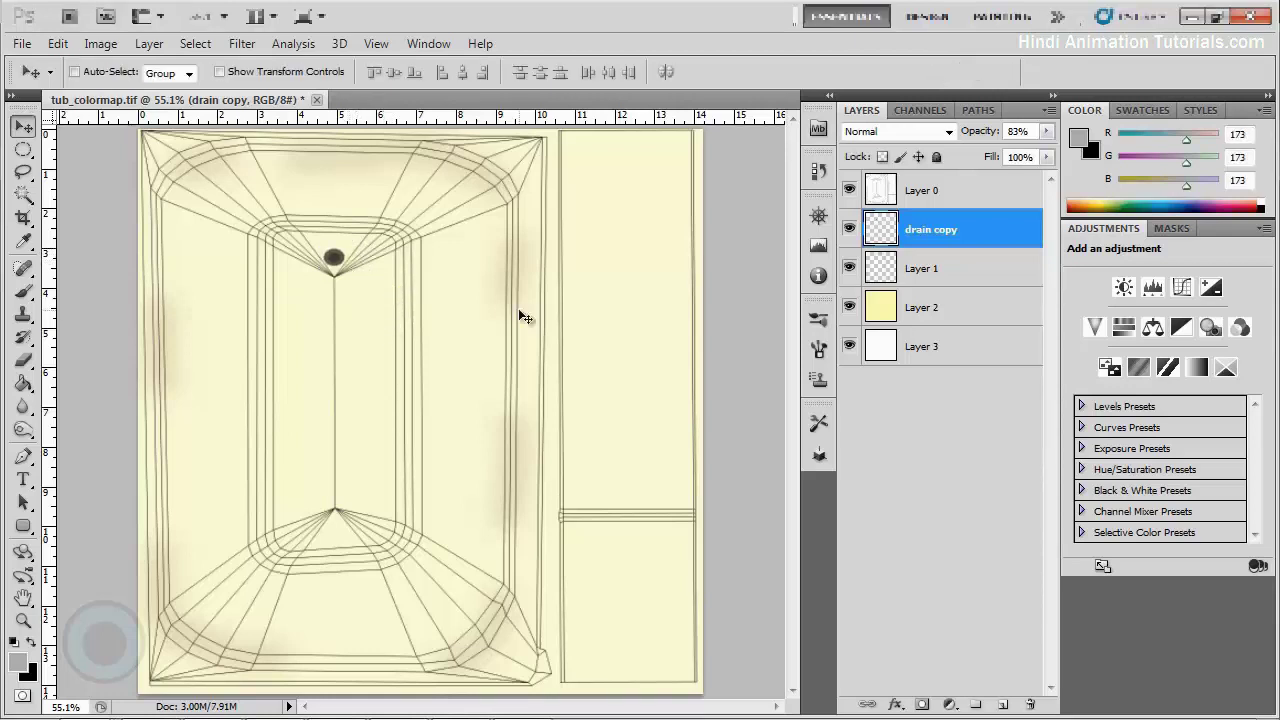
{"action": "left_click", "coordinate": [848, 191]}
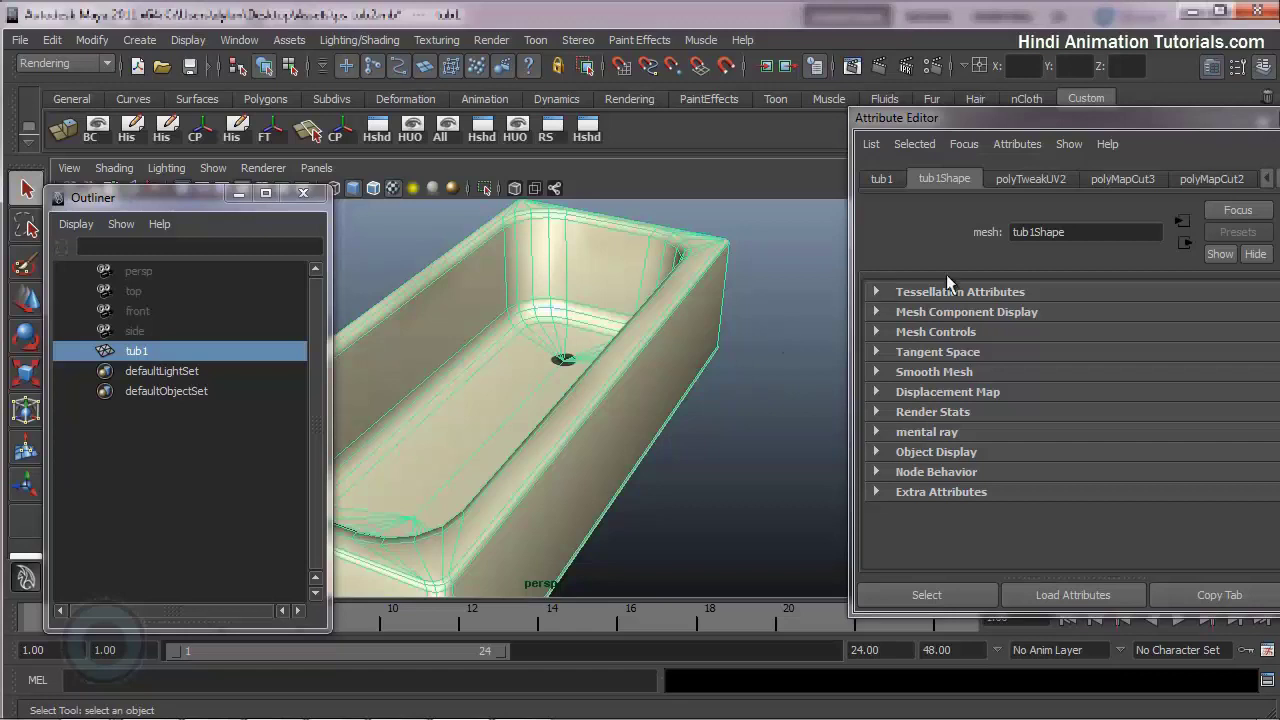
Delete the tub's non-deformer history.
{"action": "left_click_drag", "start_coordinate": [1120, 128], "coordinate": [1010, 140]}
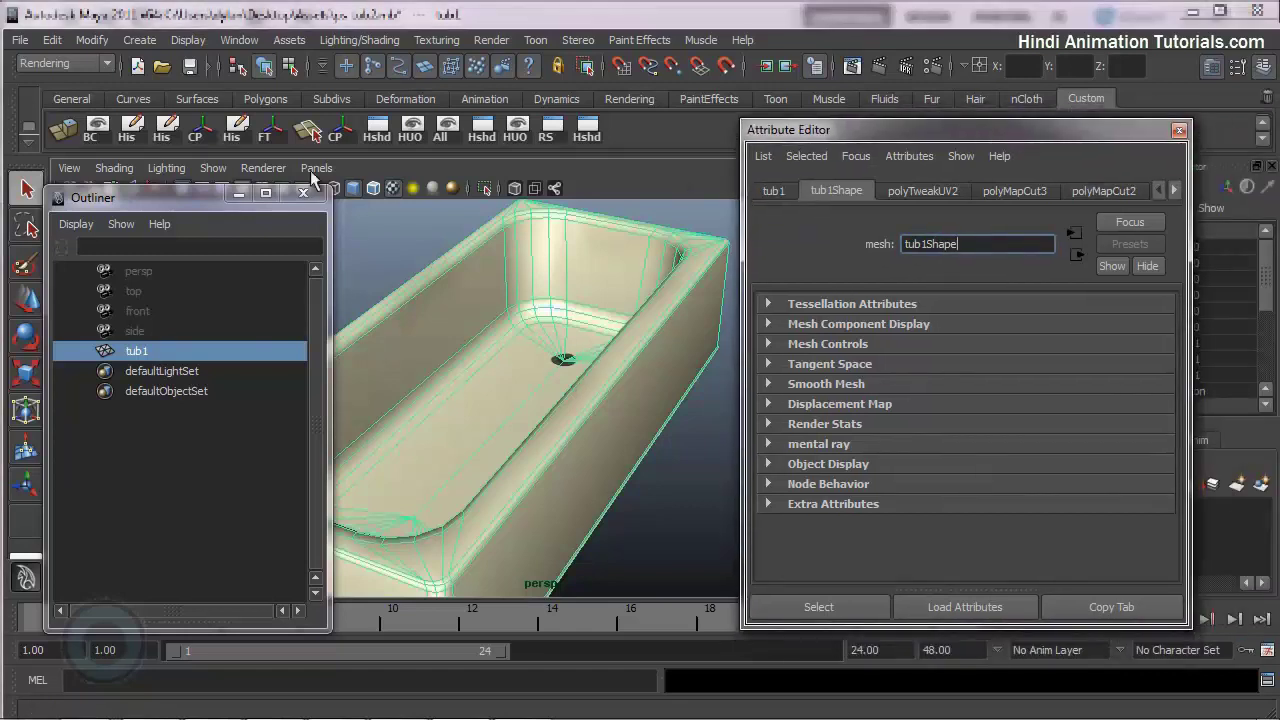
{"action": "left_click", "coordinate": [91, 40]}
{"action": "mouse_move", "coordinate": [106, 276]}
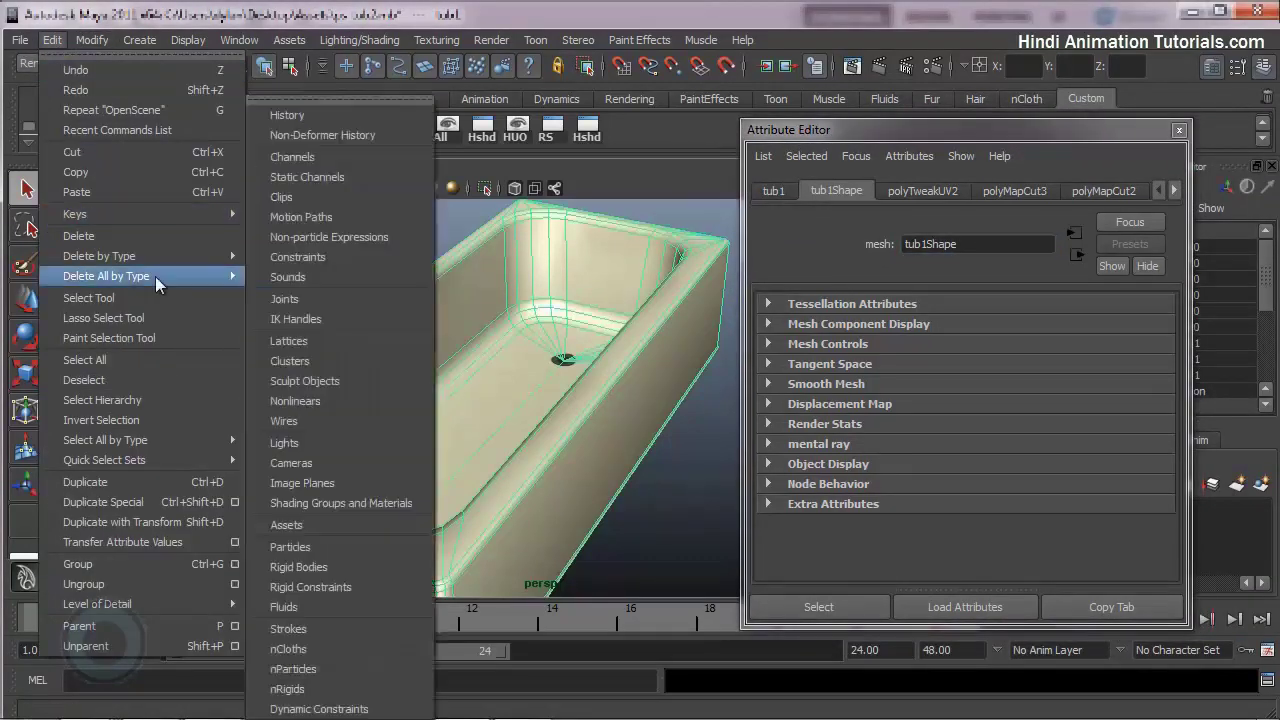
{"action": "left_click", "coordinate": [365, 134]}
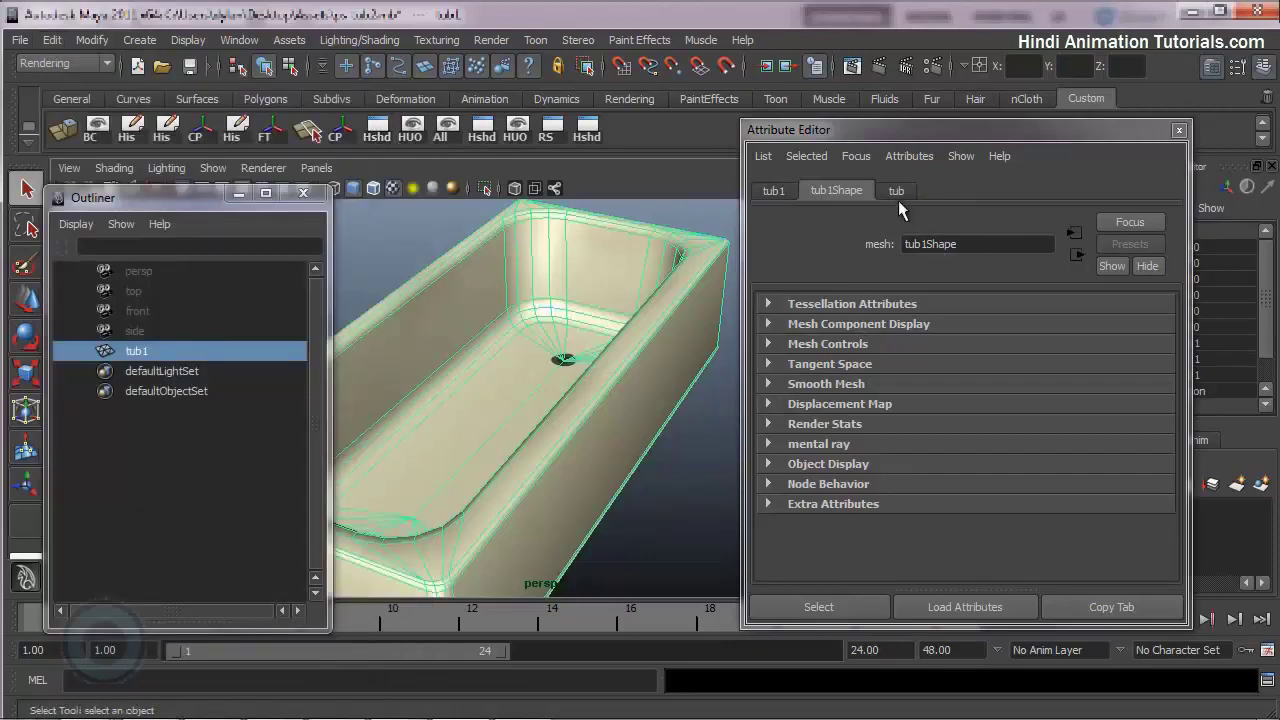
Reload tub_colormap.tif on the file1 node and zoom in to check the drain alignment.
{"action": "left_click", "coordinate": [897, 191]}
{"action": "left_click", "coordinate": [1133, 424]}
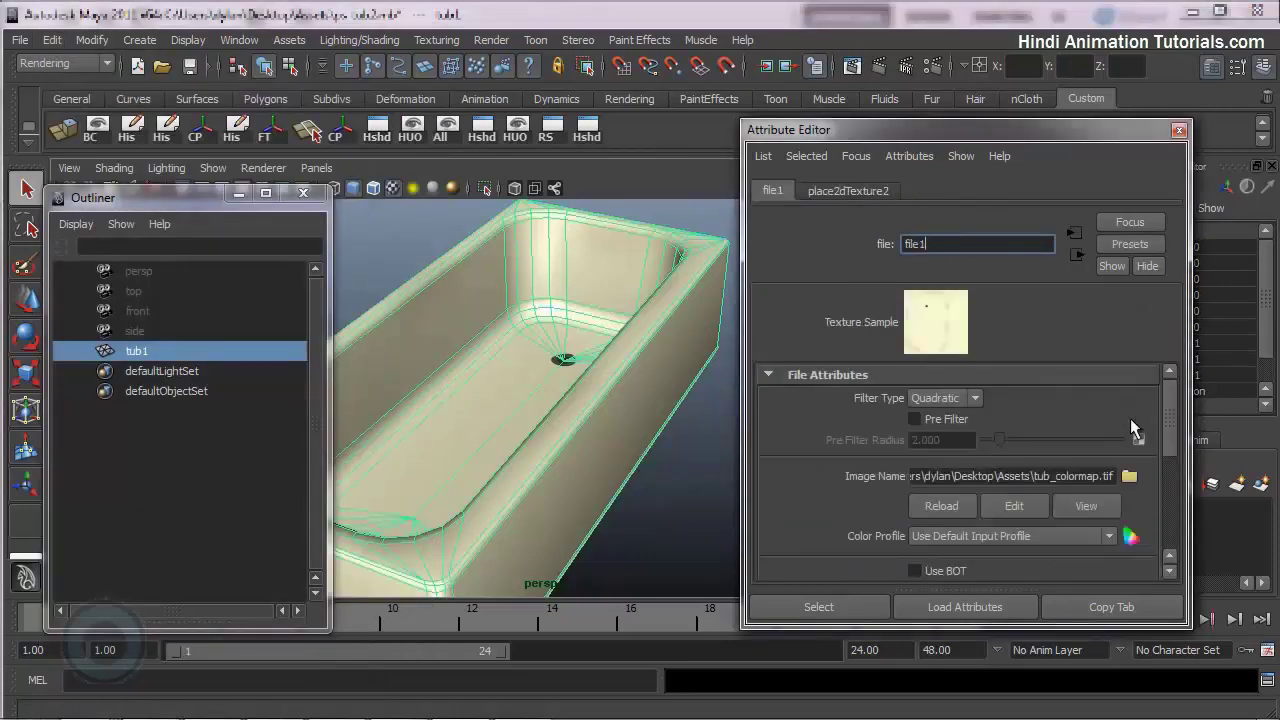
{"action": "left_click", "coordinate": [950, 508]}
{"action": "left_click", "coordinate": [628, 8]}
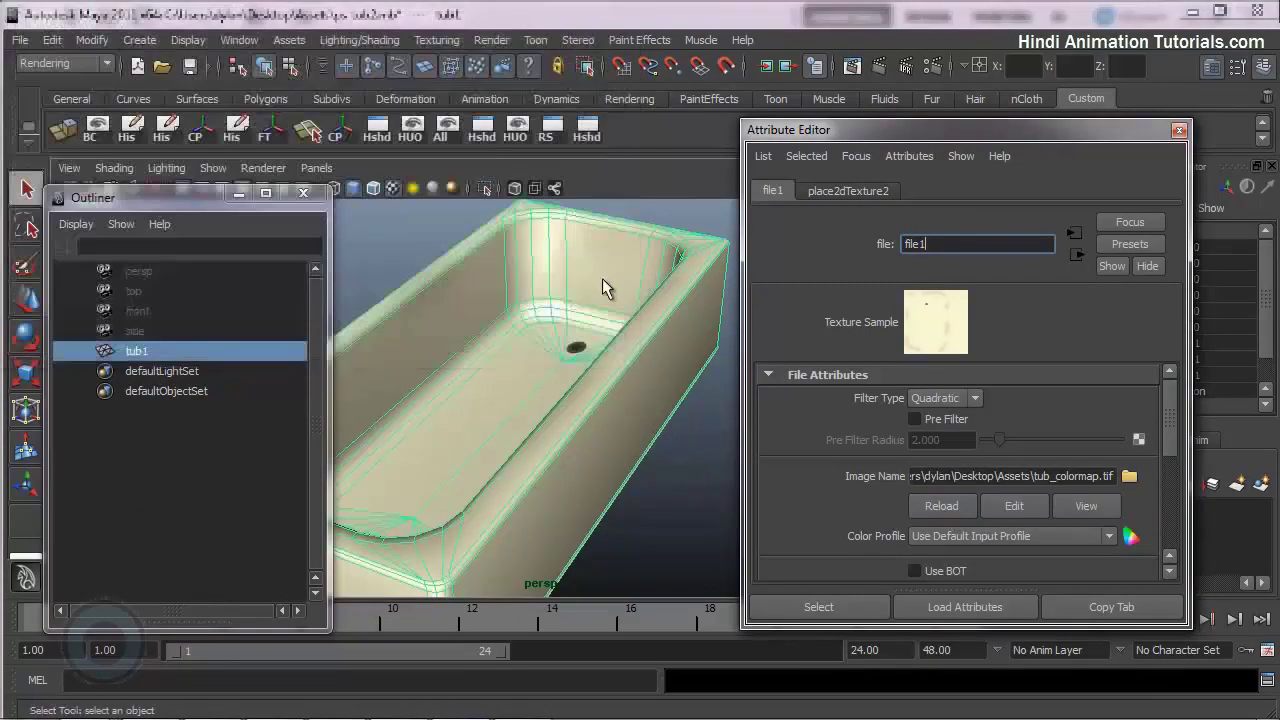
{"action": "mouse_move", "coordinate": [603, 288]}
{"action": "right_mouse_down", "text": "alt"}
{"action": "mouse_move", "coordinate": [623, 351]}
{"action": "mouse_move", "coordinate": [712, 392]}
{"action": "right_mouse_up", "text": "alt"}
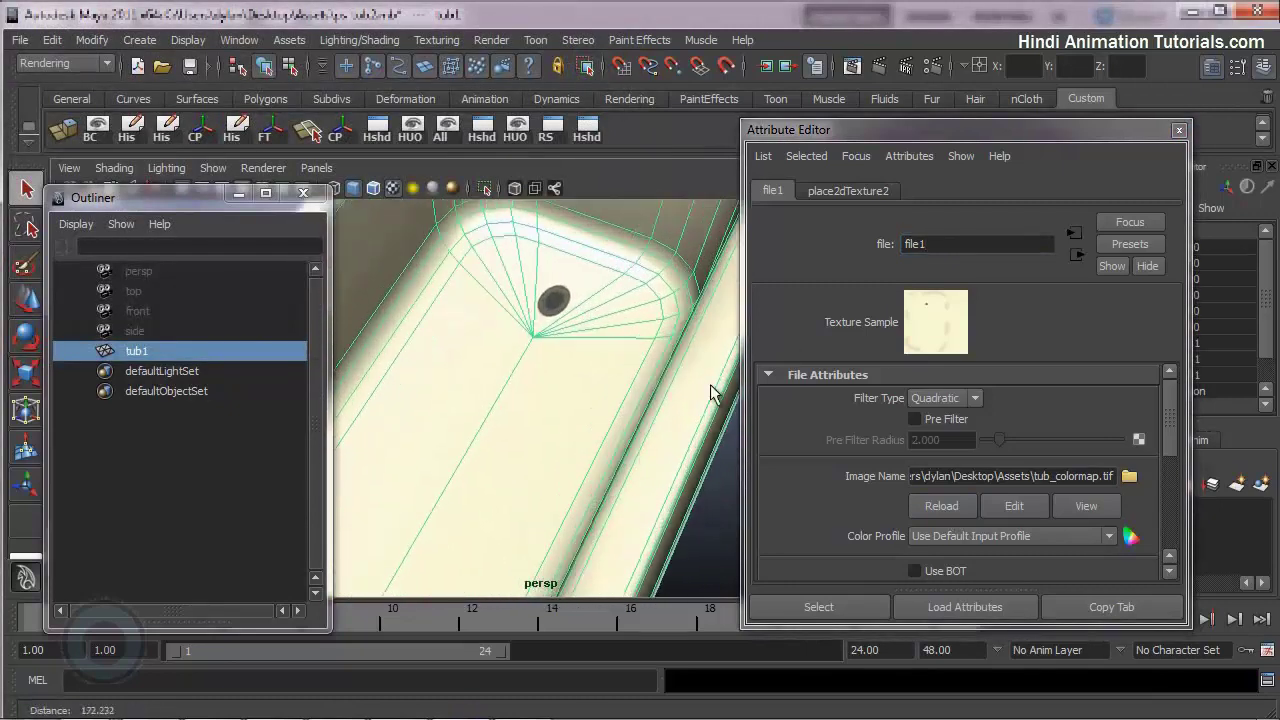
{"action": "mouse_move", "coordinate": [614, 354]}
{"action": "left_mouse_down", "text": "alt"}
{"action": "mouse_move", "coordinate": [523, 349]}
{"action": "mouse_move", "coordinate": [500, 448]}
{"action": "left_mouse_up", "text": "alt"}
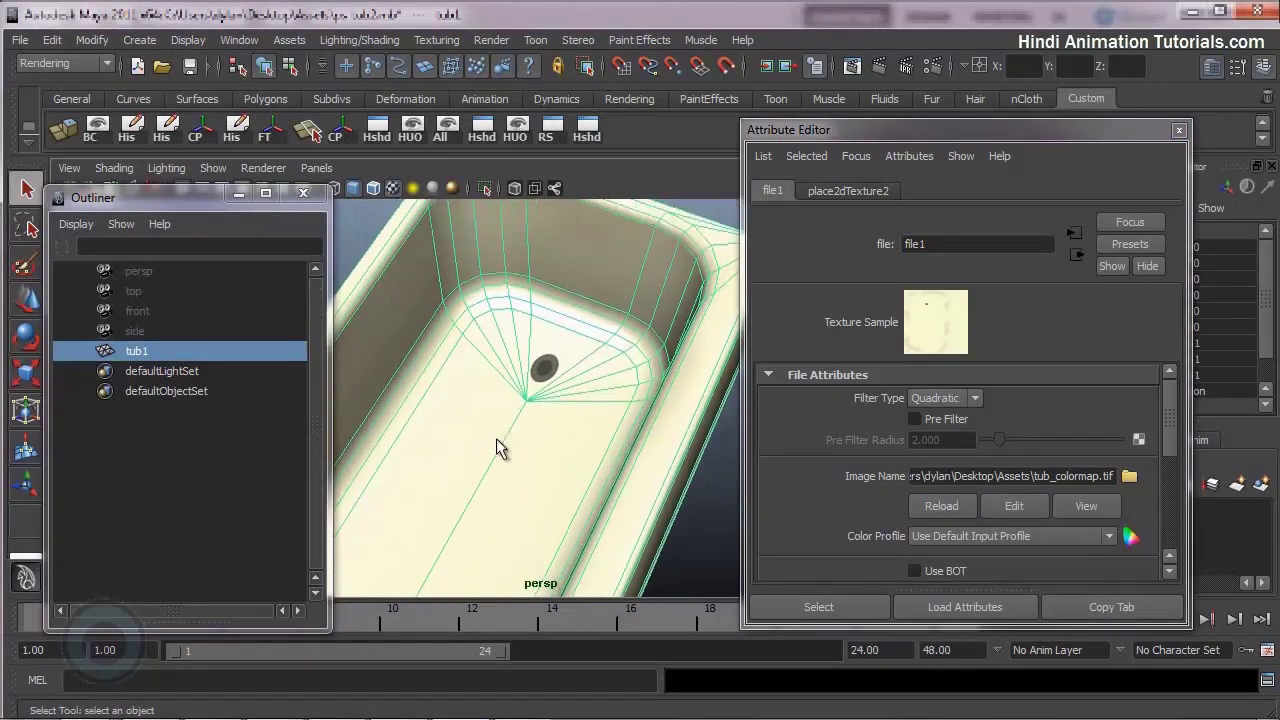
{"action": "mouse_move", "coordinate": [500, 448]}
{"action": "right_mouse_down", "text": "alt"}
{"action": "mouse_move", "coordinate": [586, 400]}
{"action": "mouse_move", "coordinate": [449, 400]}
{"action": "mouse_move", "coordinate": [505, 392]}
{"action": "right_mouse_up", "text": "alt"}
Widen the drain copy horizontally to 107.5% in Photoshop and commit the transform.
{"action": "key", "text": "alt+Tab"}
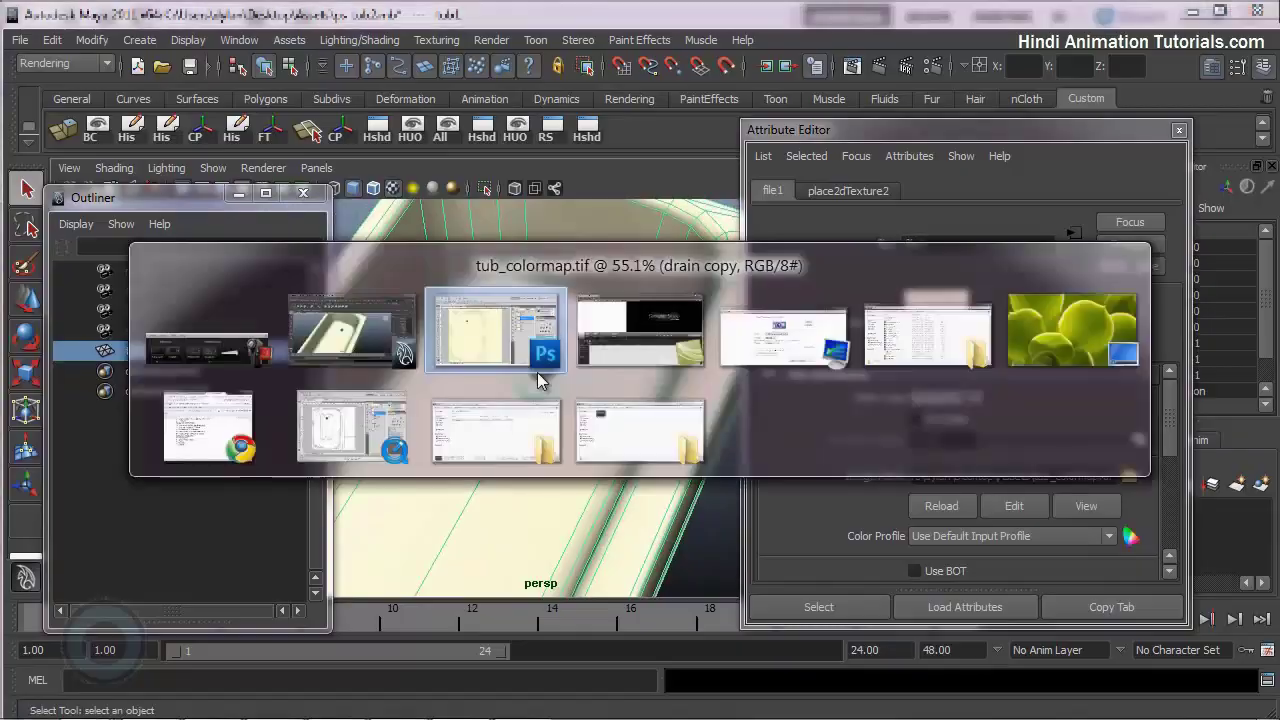
{"action": "key", "text": "ctrl+t"}
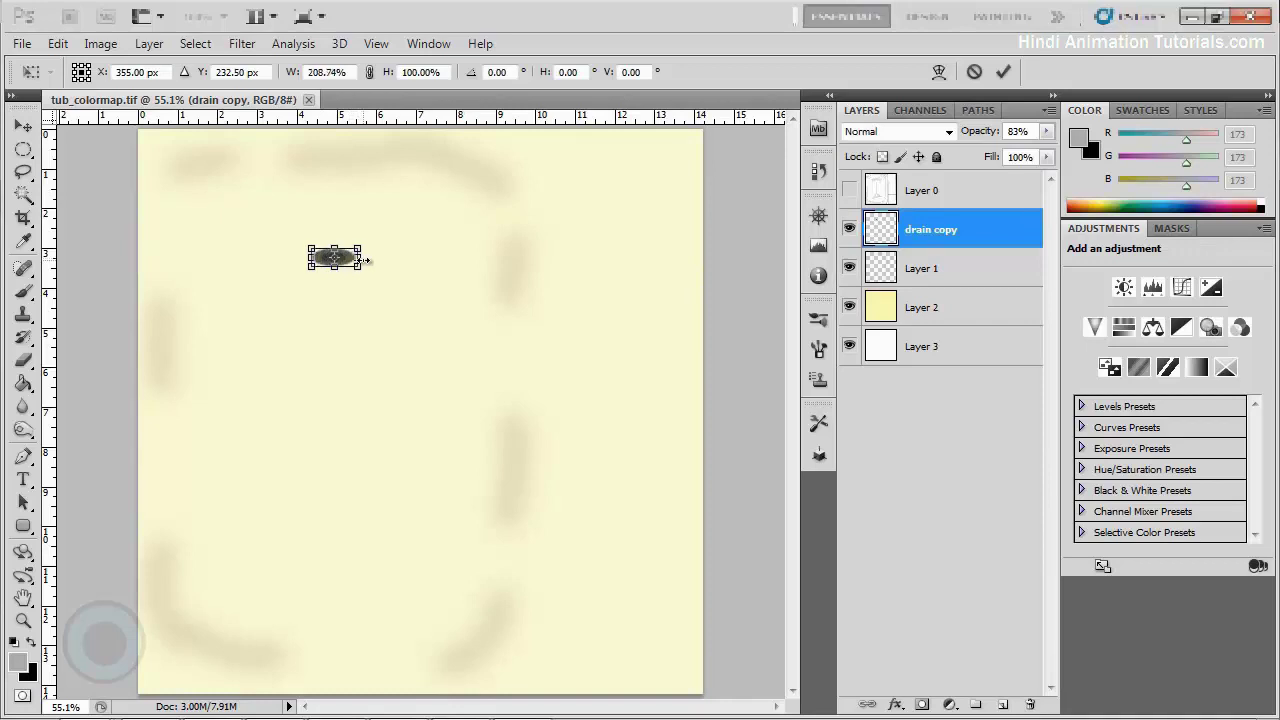
{"action": "left_click_drag", "start_coordinate": [359, 260], "coordinate": [367, 260], "text": "alt"}
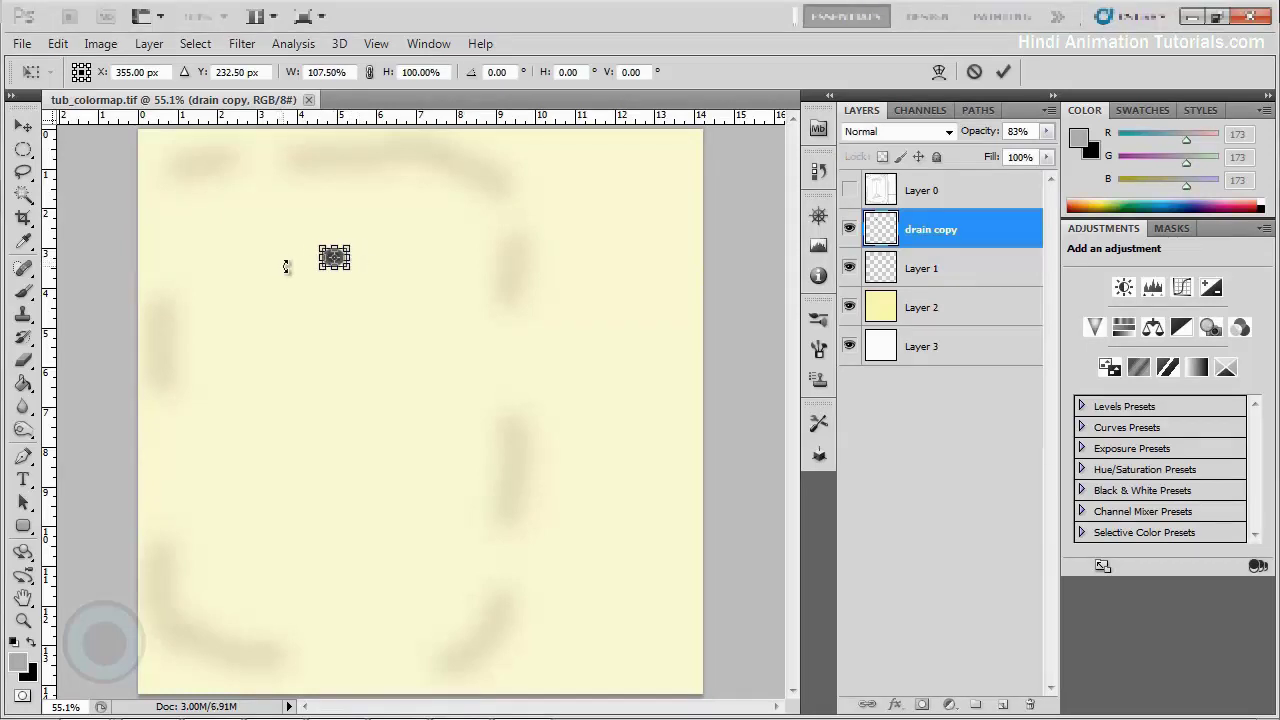
{"action": "key", "text": "super"}
{"action": "key", "text": "super"}
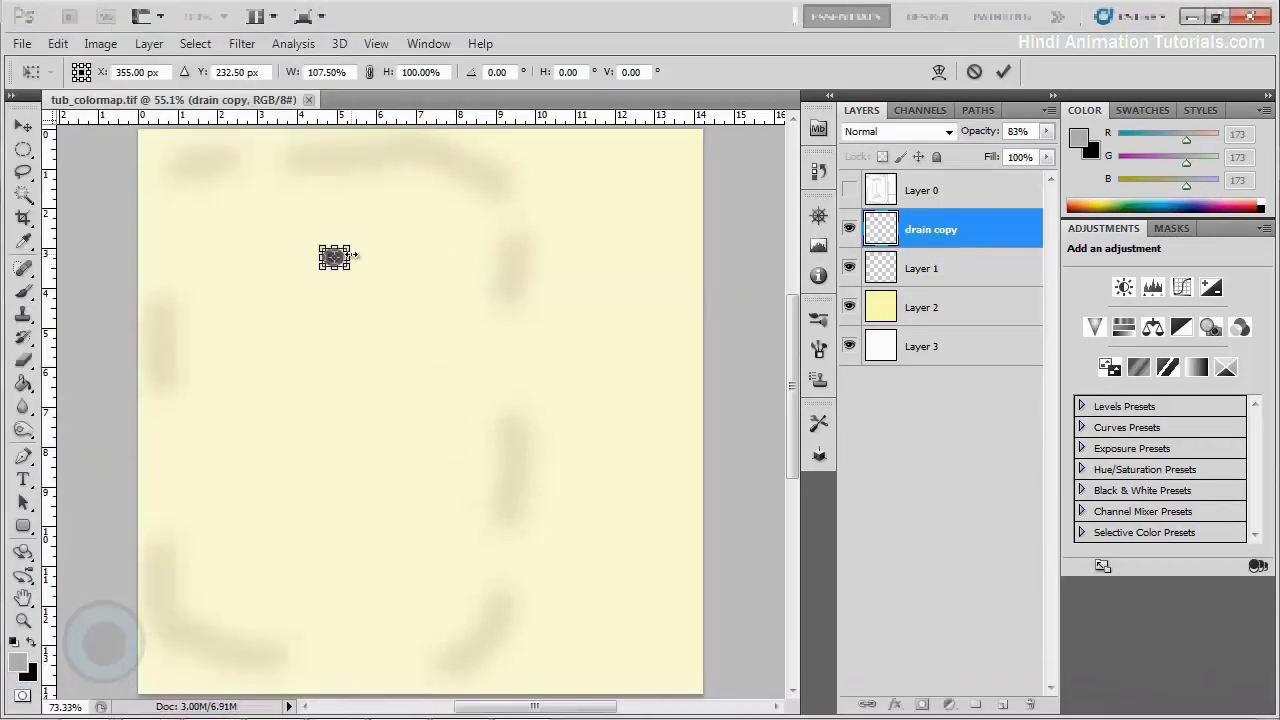
{"action": "scroll", "coordinate": [354, 256], "scroll_direction": "up", "scroll_amount": 2, "text": "alt"}
{"action": "scroll", "coordinate": [354, 256], "scroll_direction": "up", "scroll_amount": 2, "text": "alt"}
{"action": "scroll", "coordinate": [352, 265], "scroll_direction": "up", "scroll_amount": 1, "text": "alt"}
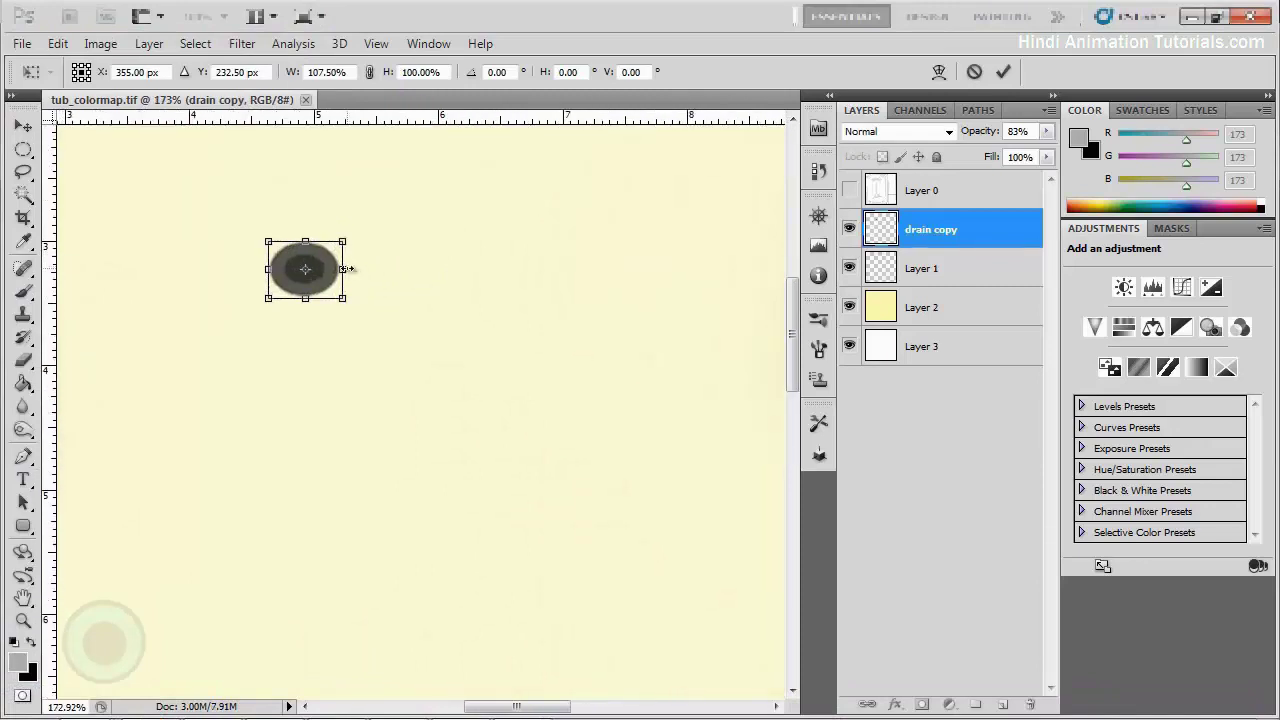
{"action": "key", "text": "Return"}
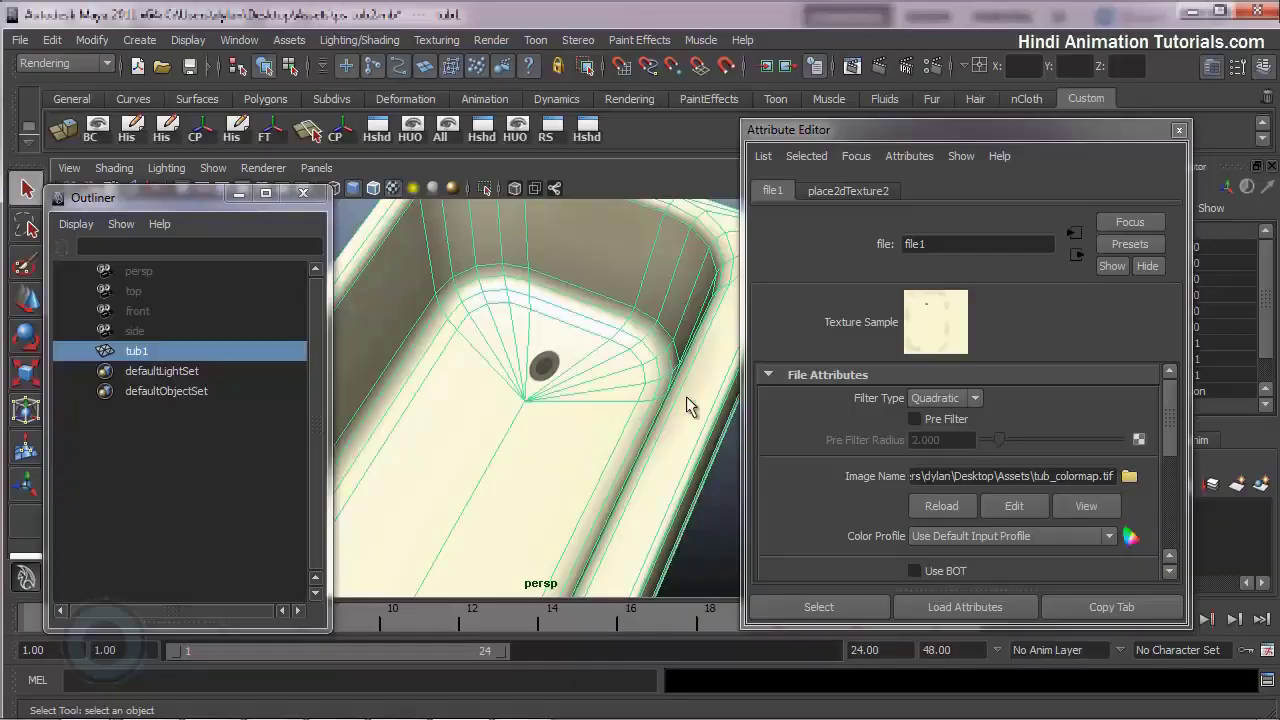
Reload file1 in Maya and deselect the tub to inspect the wider drain.
{"action": "left_click", "coordinate": [940, 510]}
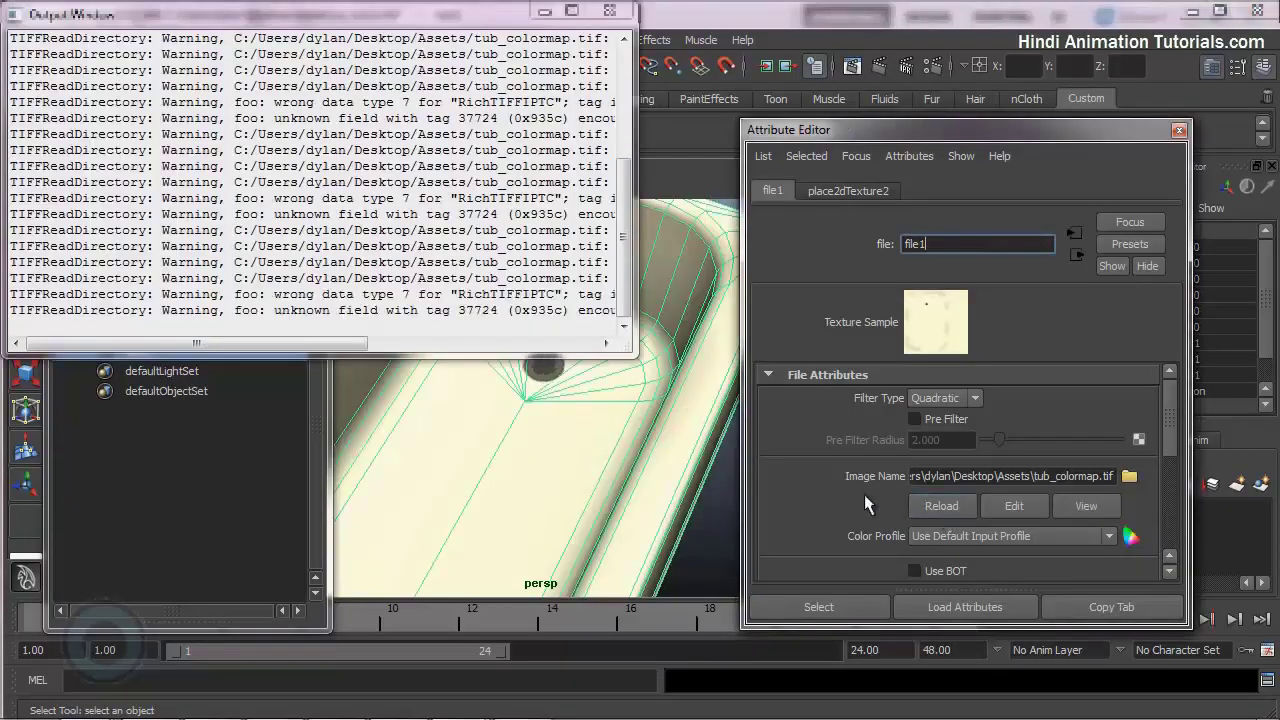
{"action": "left_click", "coordinate": [610, 12]}
{"action": "left_click", "coordinate": [703, 562]}
{"action": "mouse_move", "coordinate": [651, 429]}
{"action": "left_mouse_down", "text": "alt"}
{"action": "mouse_move", "coordinate": [608, 486]}
{"action": "mouse_move", "coordinate": [632, 424]}
{"action": "left_mouse_up", "text": "alt"}
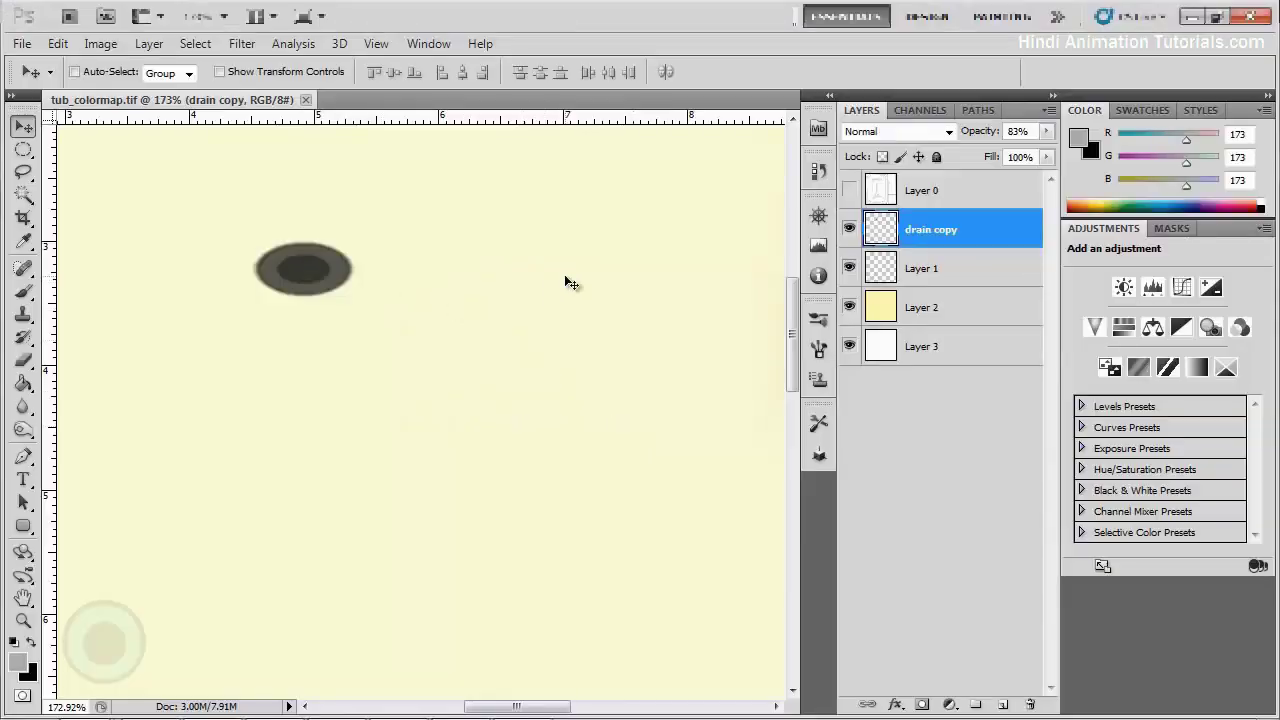
Scale the drain copy proportionally down to about 43% and commit.
{"action": "key", "text": "ctrl+t"}
{"action": "left_click_drag", "start_coordinate": [352, 297], "coordinate": [345, 293]}
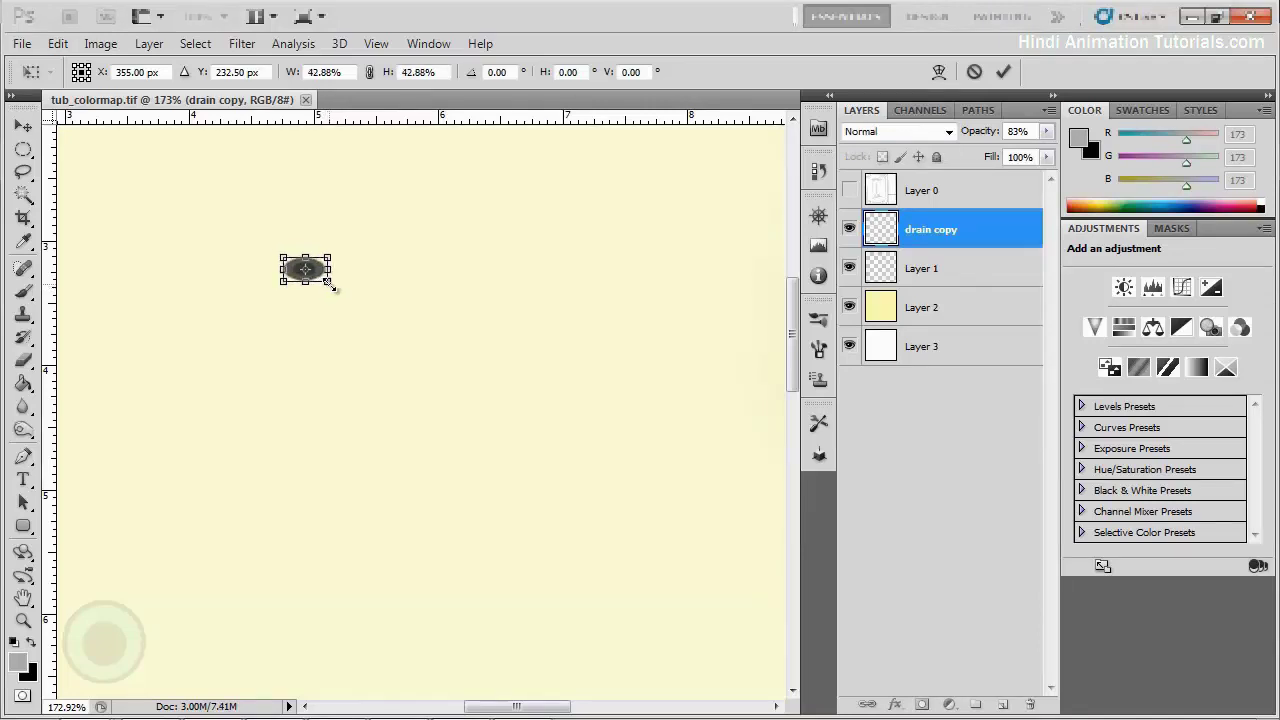
{"action": "key", "text": "Return"}
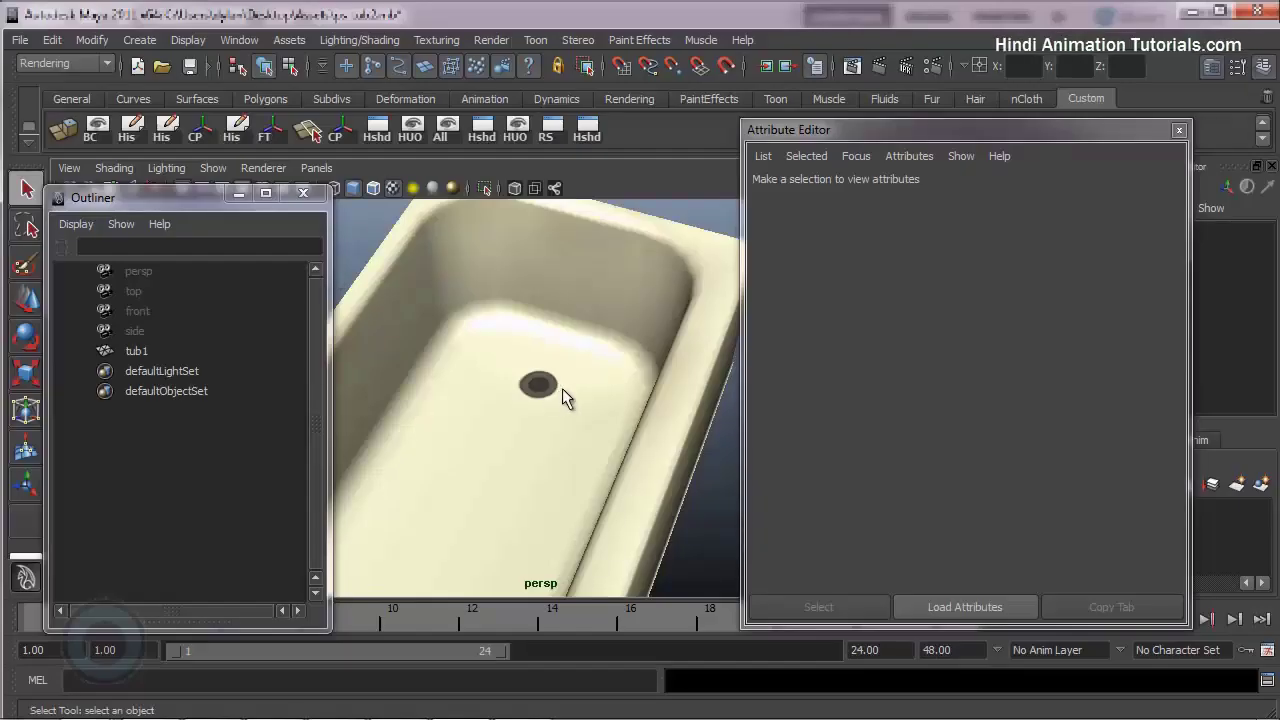
Select tub1 and reload its file1 colormap texture in the Attribute Editor.
{"action": "left_click", "coordinate": [554, 398]}
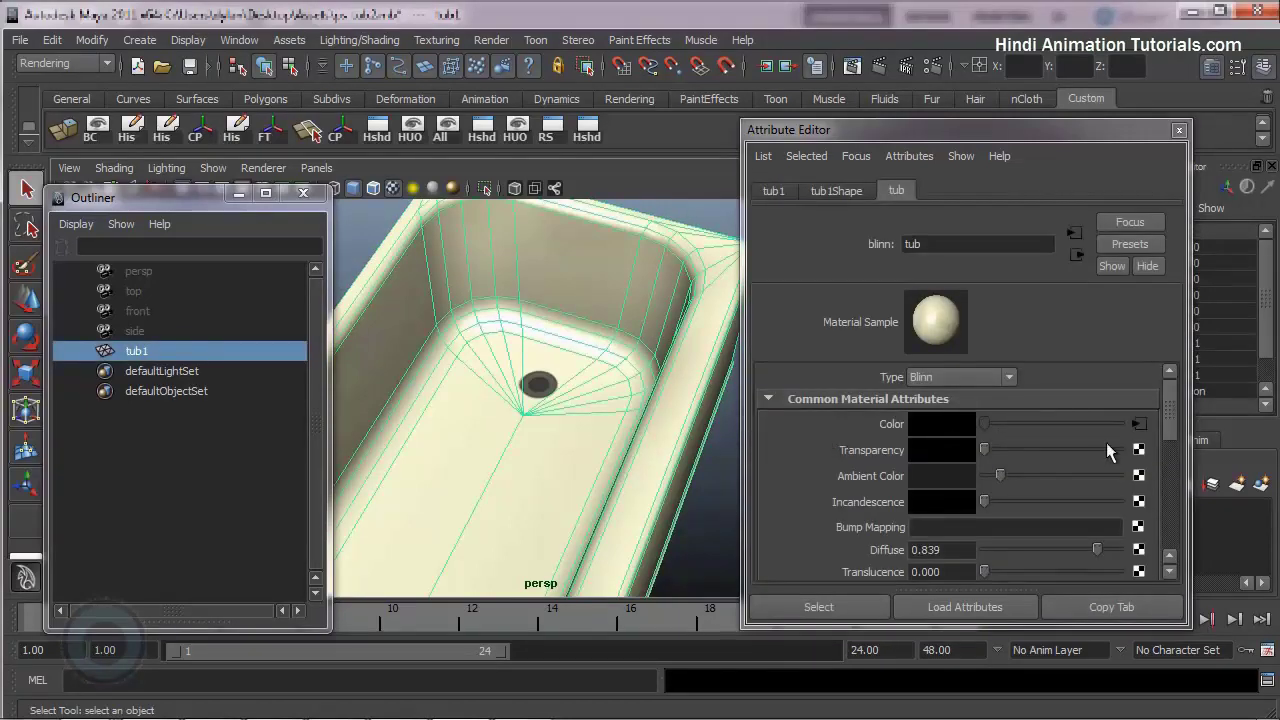
{"action": "left_click", "coordinate": [1137, 424]}
{"action": "left_click", "coordinate": [962, 496]}
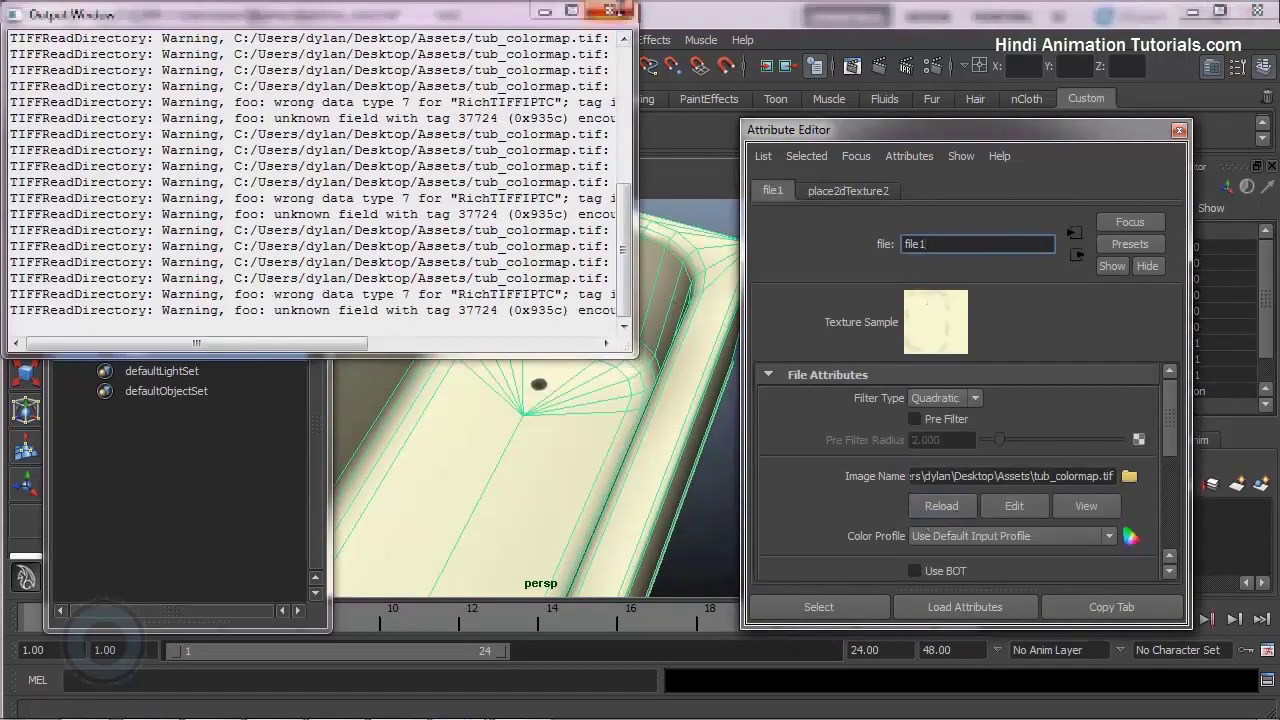
In Photoshop, transform the painted drain smaller and save tub_colormap.tif.
{"action": "key", "text": "alt+Tab"}
{"action": "key", "text": "alt+Tab"}
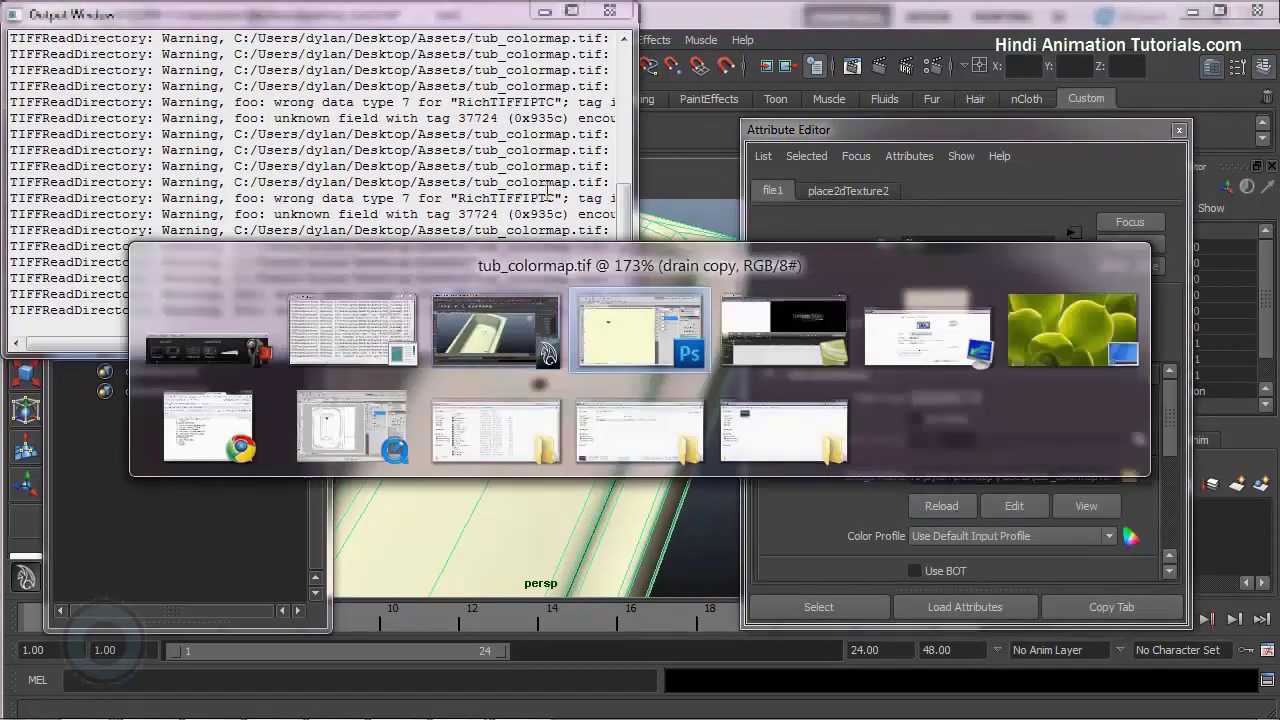
{"action": "key", "text": "ctrl+t"}
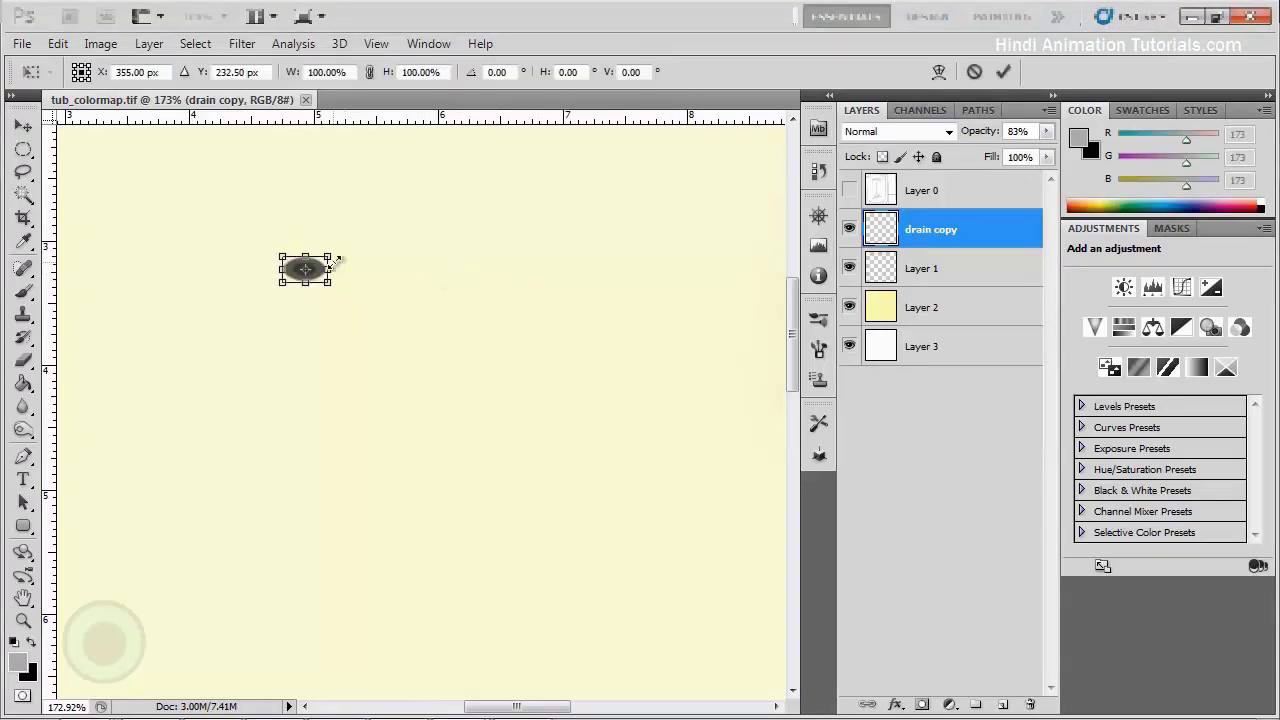
{"action": "key", "text": "Return"}
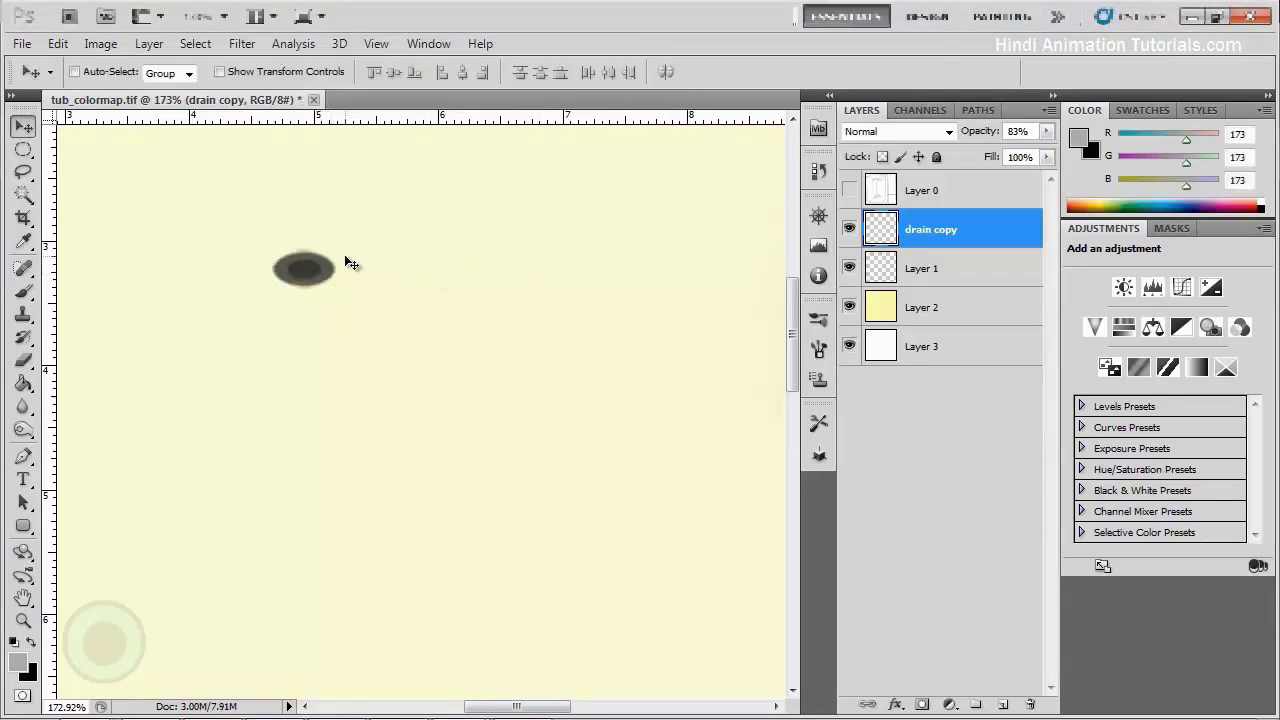
{"action": "key", "text": "ctrl+s"}
Reload the updated colormap in Maya so the dark drain spot sits over the drain hole.
{"action": "key", "text": "alt+Tab"}
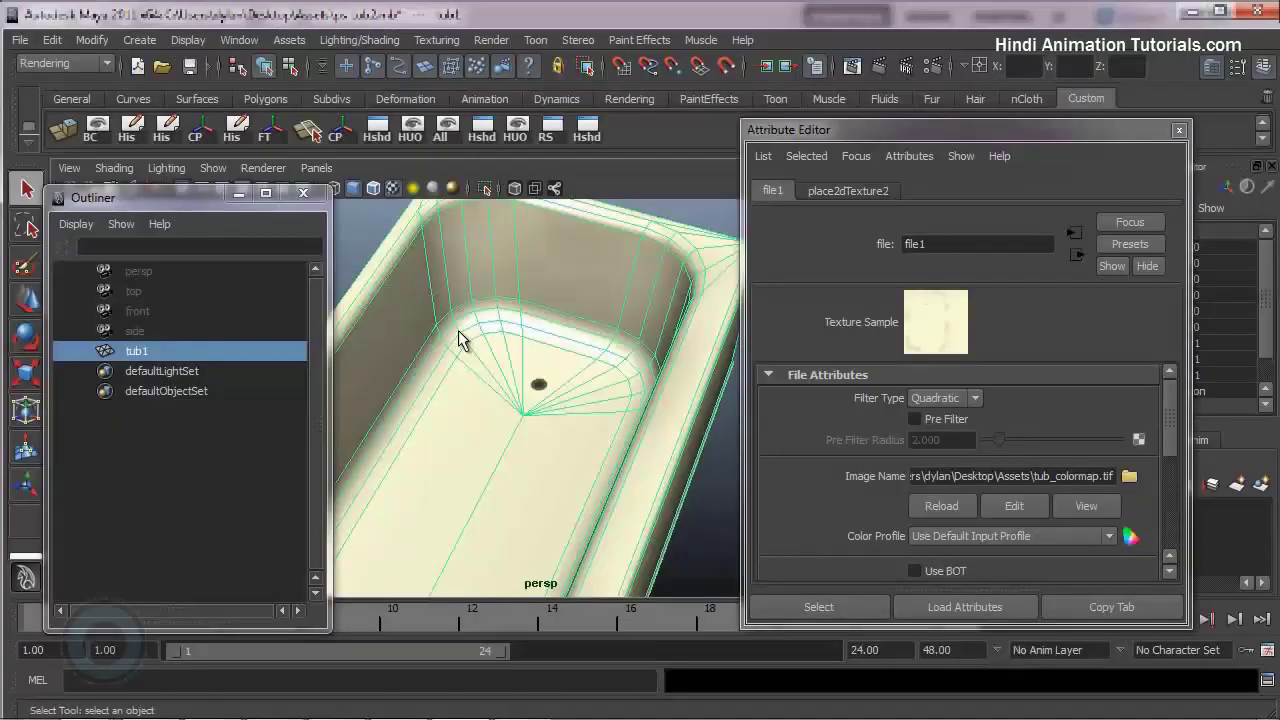
{"action": "left_click", "coordinate": [945, 506]}
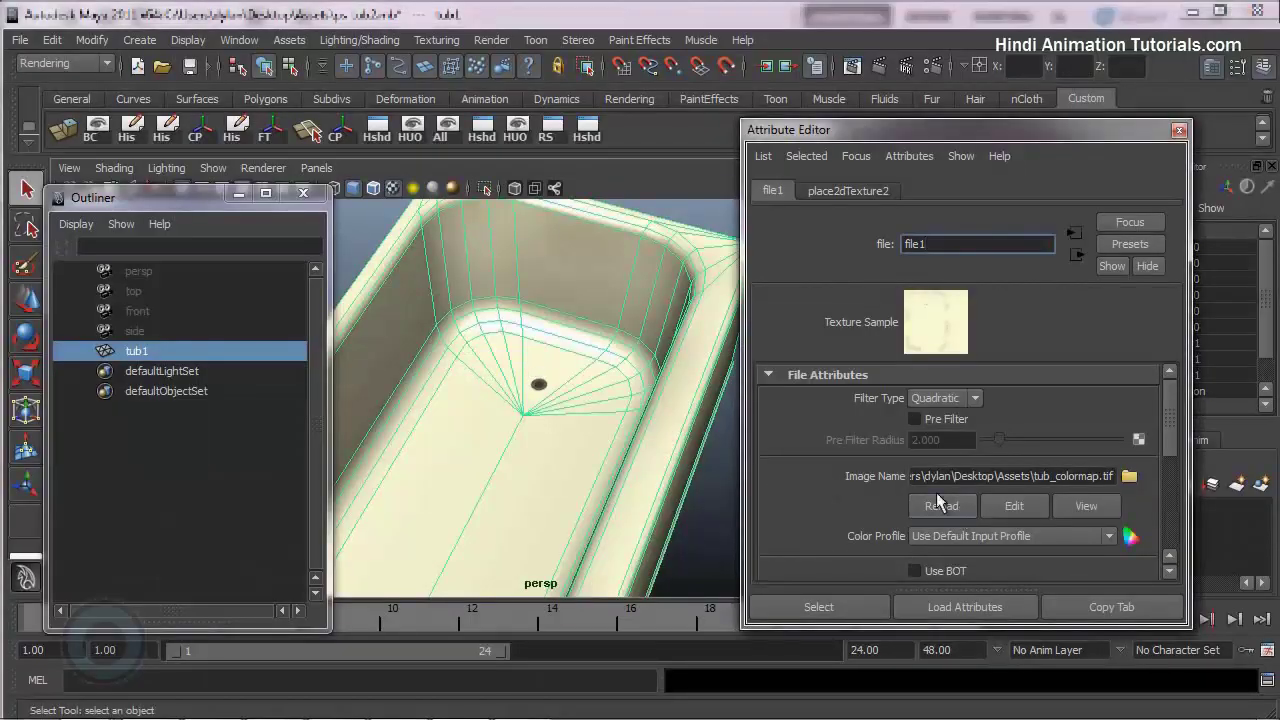
{"action": "key", "text": "alt+Tab"}
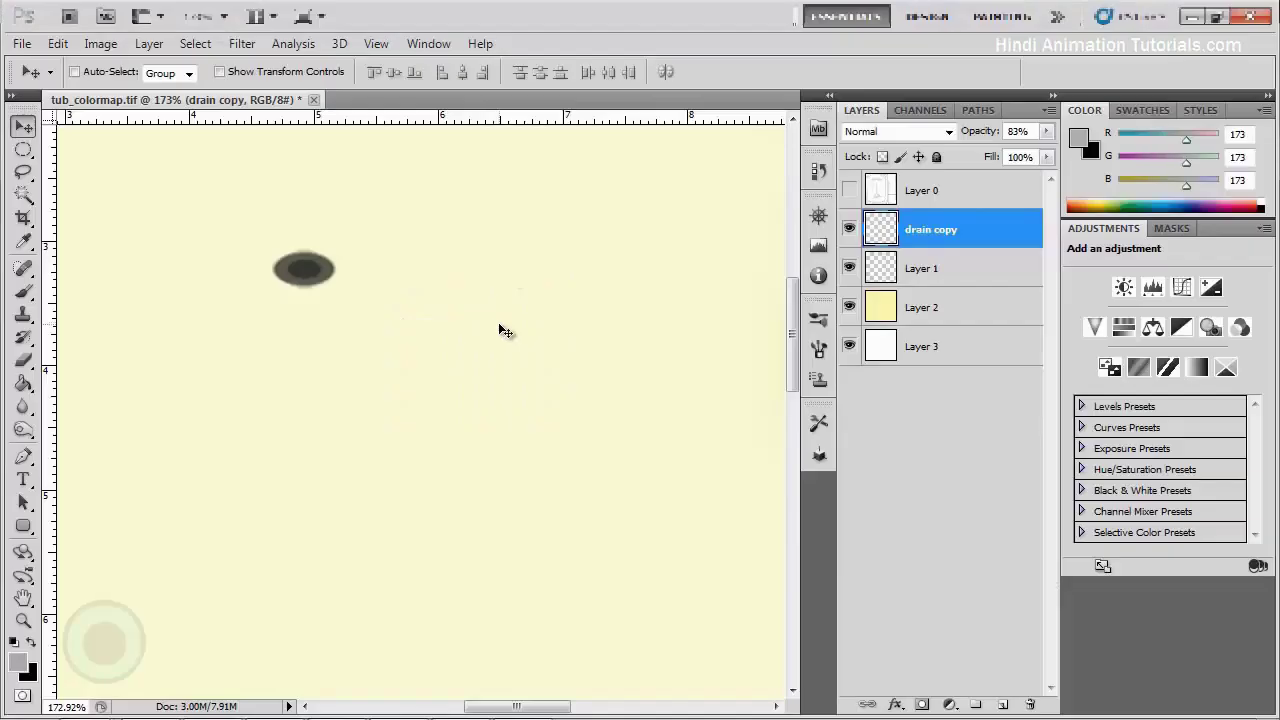
{"action": "key", "text": "alt+Tab"}
{"action": "left_click", "coordinate": [941, 506]}
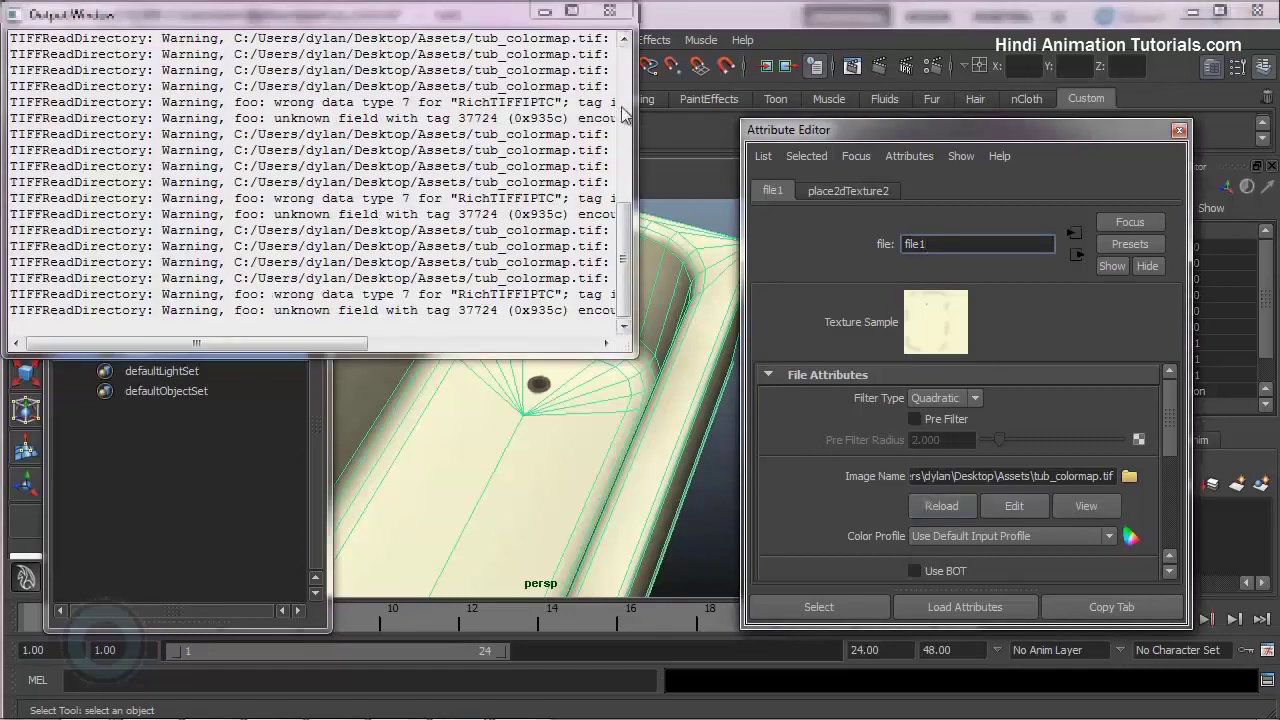
Close the texture warnings Output Window and tumble in close on the tub's textured interior.
{"action": "left_click", "coordinate": [634, 162]}
{"action": "mouse_move", "coordinate": [634, 162]}
{"action": "left_mouse_down", "text": "alt"}
{"action": "mouse_move", "coordinate": [500, 443]}
{"action": "mouse_move", "coordinate": [488, 398]}
{"action": "mouse_move", "coordinate": [557, 404]}
{"action": "mouse_move", "coordinate": [523, 423]}
{"action": "mouse_move", "coordinate": [528, 443]}
{"action": "mouse_move", "coordinate": [449, 486]}
{"action": "mouse_move", "coordinate": [441, 384]}
{"action": "mouse_move", "coordinate": [582, 356]}
{"action": "mouse_move", "coordinate": [417, 449]}
{"action": "mouse_move", "coordinate": [289, 414]}
{"action": "mouse_move", "coordinate": [613, 398]}
{"action": "mouse_move", "coordinate": [594, 271]}
{"action": "mouse_move", "coordinate": [400, 409]}
{"action": "mouse_move", "coordinate": [543, 471]}
{"action": "mouse_move", "coordinate": [620, 266]}
{"action": "mouse_move", "coordinate": [414, 334]}
{"action": "left_mouse_up", "text": "alt"}
{"action": "left_click", "coordinate": [528, 443]}
{"action": "left_click", "coordinate": [620, 276]}
{"action": "right_click_drag", "start_coordinate": [414, 334], "coordinate": [743, 371], "text": "alt"}
{"action": "left_click_drag", "start_coordinate": [743, 371], "coordinate": [523, 421], "text": "alt"}
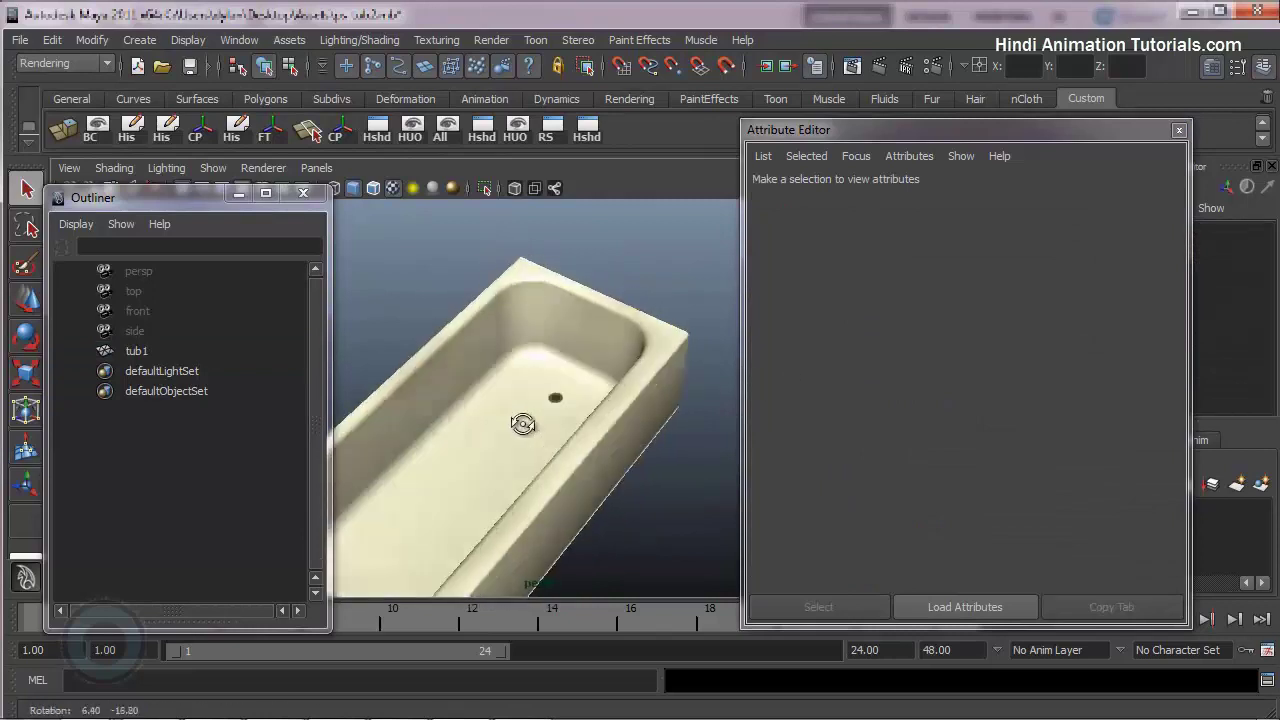
{"action": "mouse_move", "coordinate": [523, 421]}
{"action": "right_mouse_down", "text": "alt"}
{"action": "mouse_move", "coordinate": [691, 410]}
{"action": "mouse_move", "coordinate": [603, 414]}
{"action": "right_mouse_up", "text": "alt"}
{"action": "left_click_drag", "start_coordinate": [603, 414], "coordinate": [443, 443], "text": "alt"}
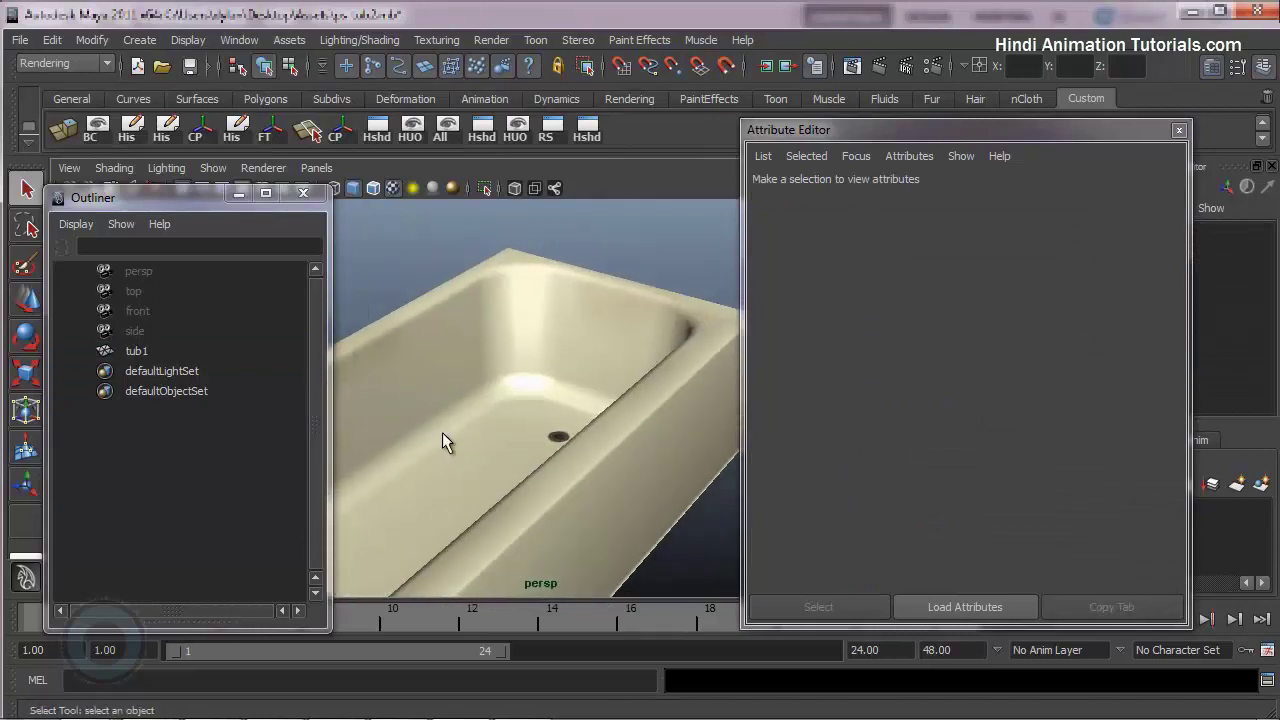
{"action": "mouse_move", "coordinate": [443, 443]}
{"action": "right_mouse_down", "text": "alt"}
{"action": "mouse_move", "coordinate": [549, 280]}
{"action": "mouse_move", "coordinate": [524, 284]}
{"action": "right_mouse_up", "text": "alt"}
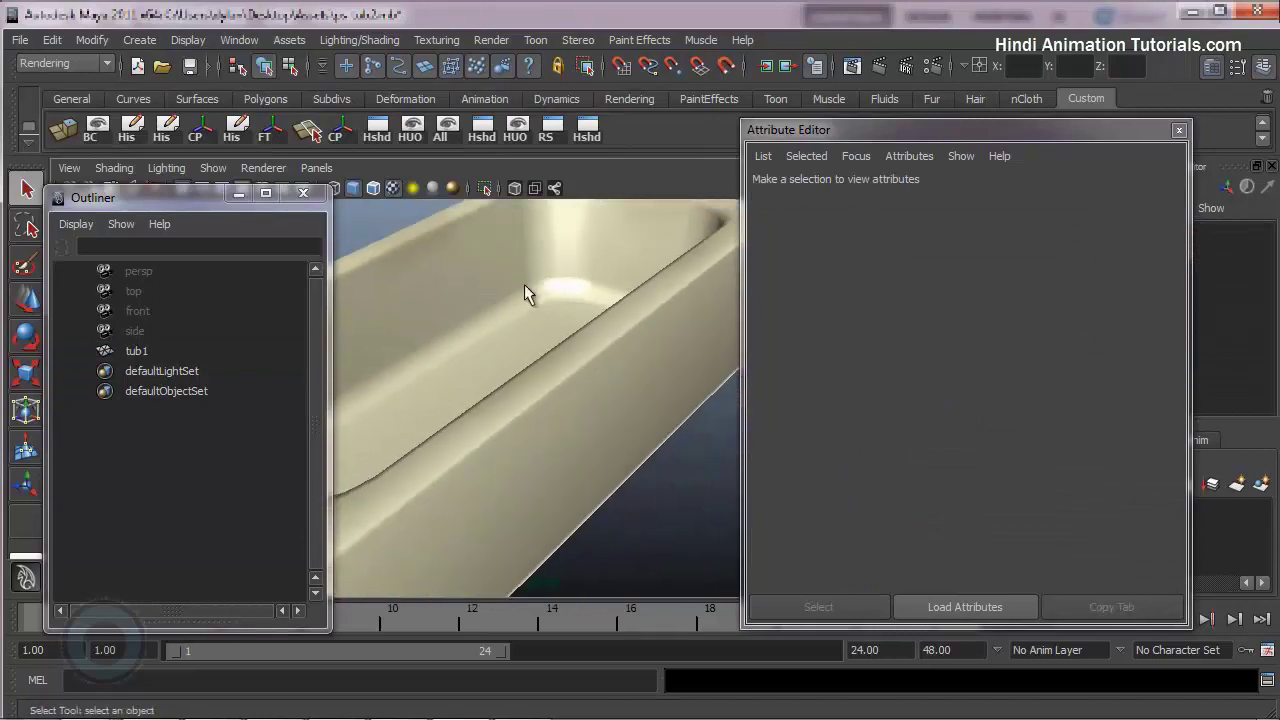
Close the Attribute Editor and orbit to a close side view of the tub's rim.
{"action": "left_click", "coordinate": [1180, 131]}
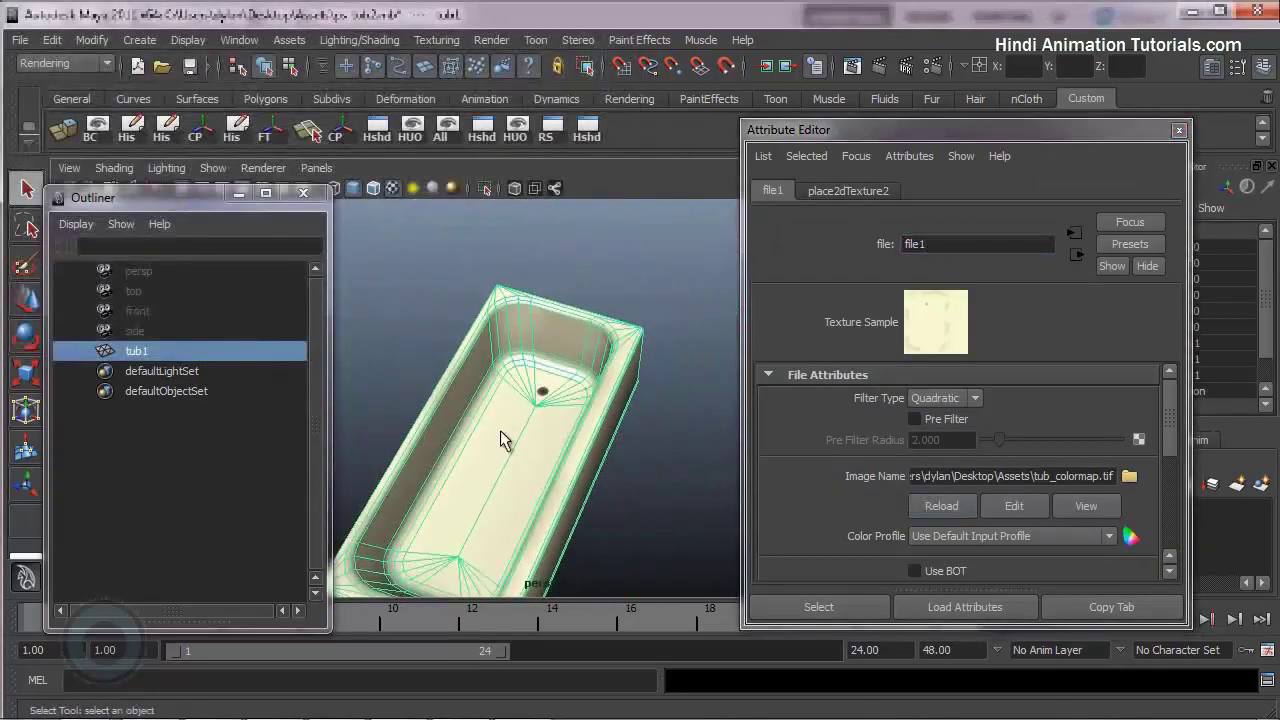
{"action": "mouse_move", "coordinate": [503, 440]}
{"action": "left_mouse_down", "text": "alt"}
{"action": "mouse_move", "coordinate": [488, 398]}
{"action": "mouse_move", "coordinate": [524, 438]}
{"action": "left_mouse_up", "text": "alt"}
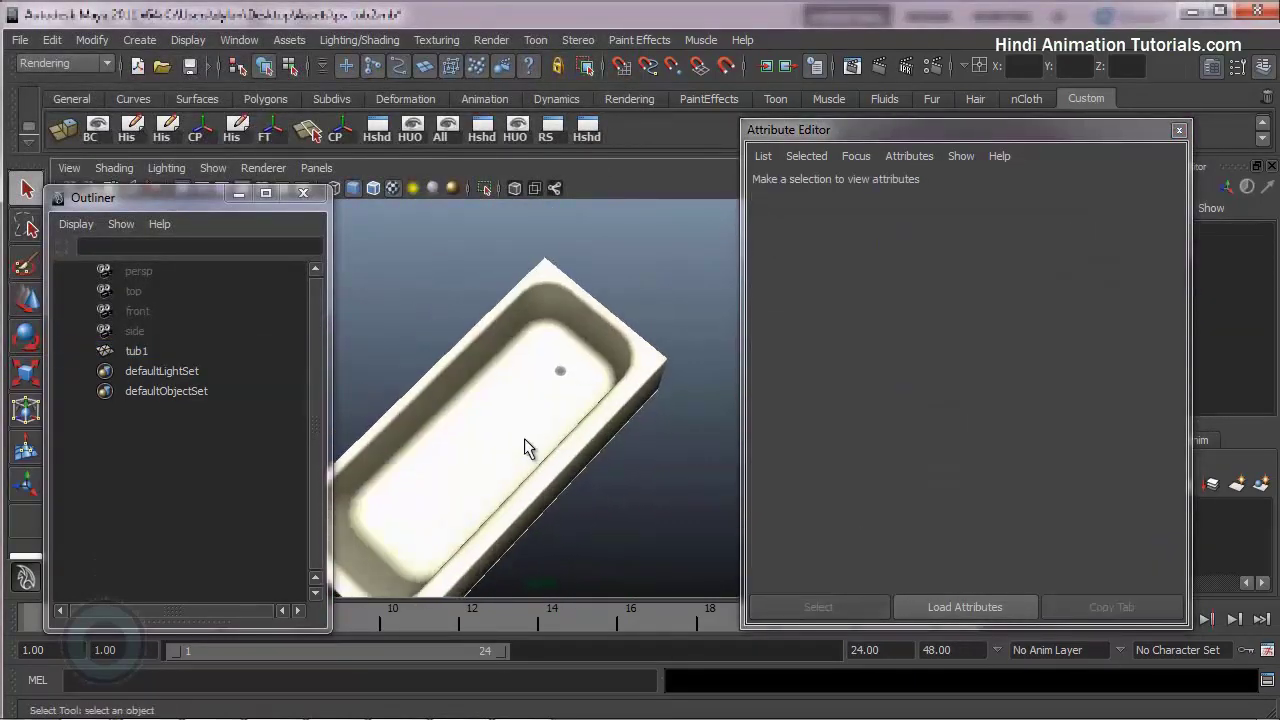
{"action": "left_click", "coordinate": [524, 440]}
{"action": "mouse_move", "coordinate": [443, 486]}
{"action": "left_mouse_down", "text": "alt"}
{"action": "mouse_move", "coordinate": [443, 380]}
{"action": "mouse_move", "coordinate": [582, 356]}
{"action": "mouse_move", "coordinate": [415, 454]}
{"action": "mouse_move", "coordinate": [289, 414]}
{"action": "mouse_move", "coordinate": [597, 400]}
{"action": "mouse_move", "coordinate": [597, 274]}
{"action": "mouse_move", "coordinate": [401, 412]}
{"action": "mouse_move", "coordinate": [560, 434]}
{"action": "mouse_move", "coordinate": [623, 277]}
{"action": "mouse_move", "coordinate": [417, 334]}
{"action": "left_mouse_up", "text": "alt"}
{"action": "left_click", "coordinate": [623, 277]}
{"action": "right_click_drag", "start_coordinate": [417, 334], "coordinate": [742, 372], "text": "alt"}
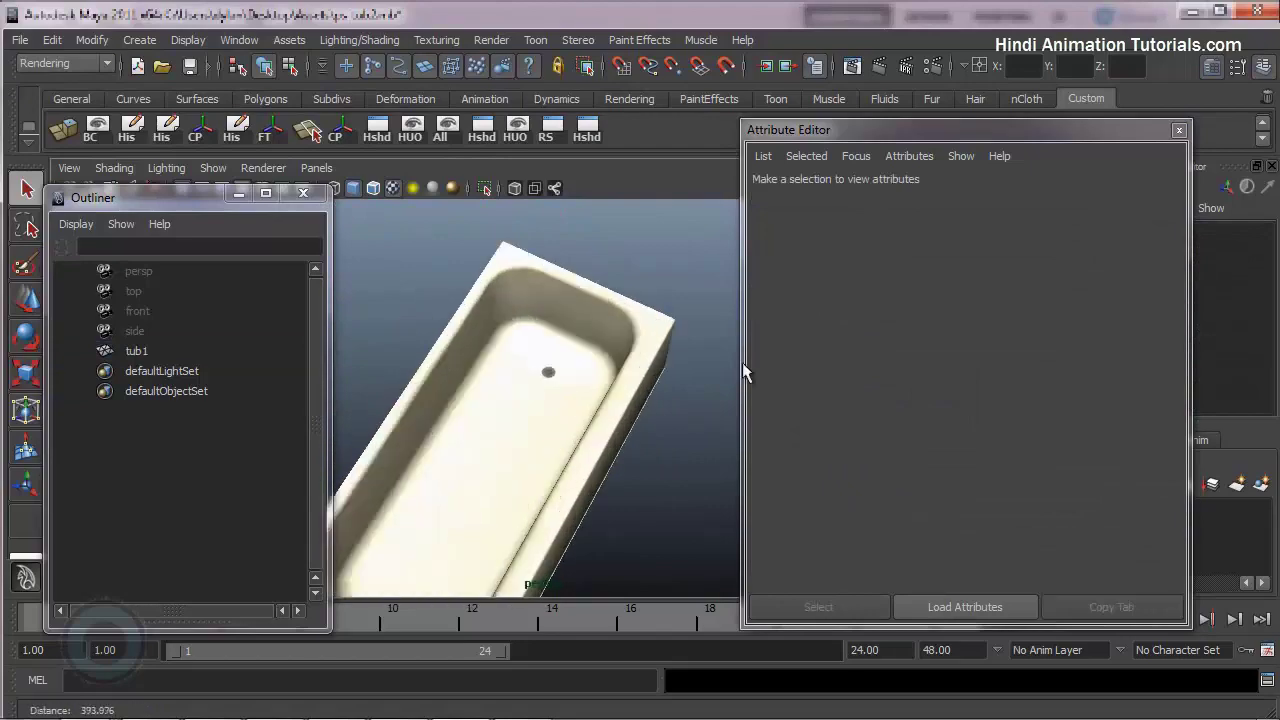
{"action": "left_click_drag", "start_coordinate": [742, 372], "coordinate": [517, 420], "text": "alt"}
{"action": "mouse_move", "coordinate": [517, 420]}
{"action": "right_mouse_down", "text": "alt"}
{"action": "mouse_move", "coordinate": [691, 408]}
{"action": "mouse_move", "coordinate": [493, 440]}
{"action": "mouse_move", "coordinate": [442, 432]}
{"action": "mouse_move", "coordinate": [551, 280]}
{"action": "right_mouse_up", "text": "alt"}
{"action": "mouse_move", "coordinate": [551, 280]}
{"action": "left_mouse_down", "text": "alt"}
{"action": "mouse_move", "coordinate": [528, 291]}
{"action": "mouse_move", "coordinate": [560, 285]}
{"action": "left_mouse_up", "text": "alt"}
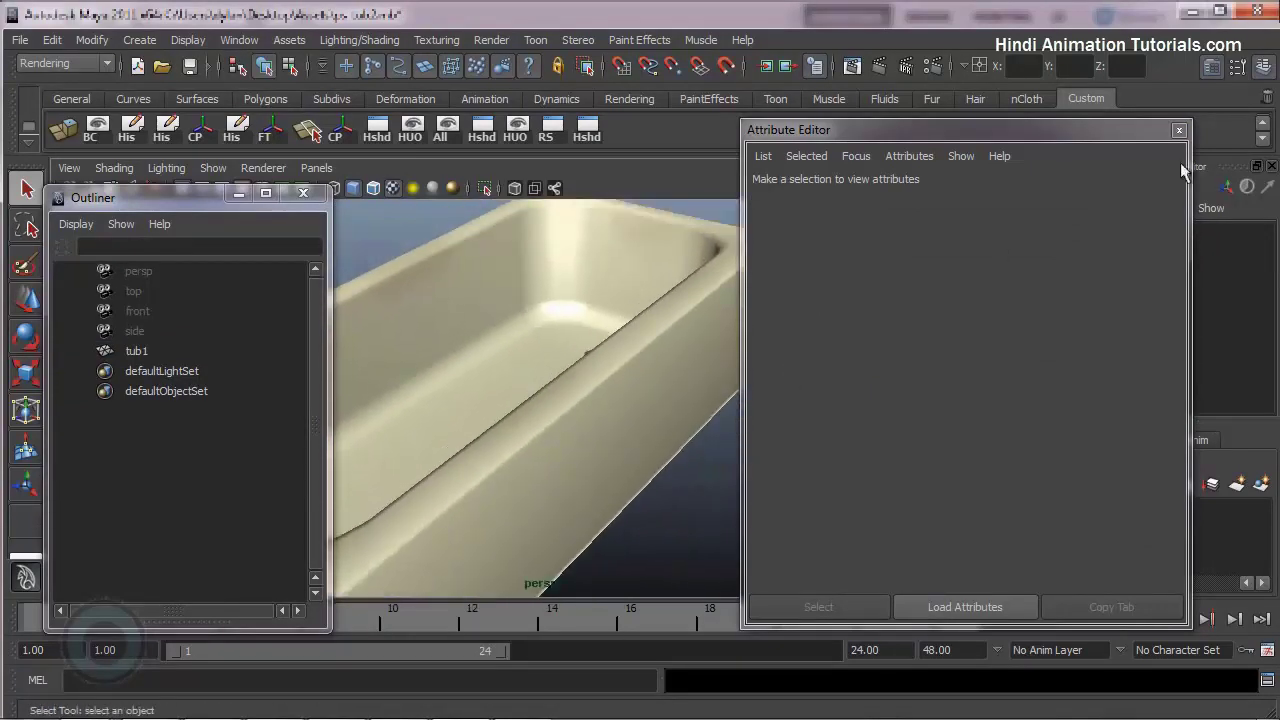